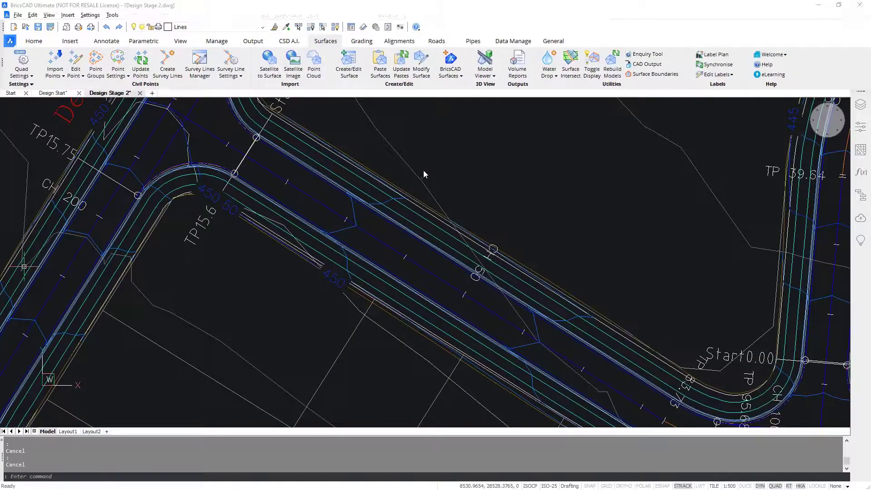
- Open the quad cursor menu with nothing selected and view its CSD tools
mouse_move(423, 170)
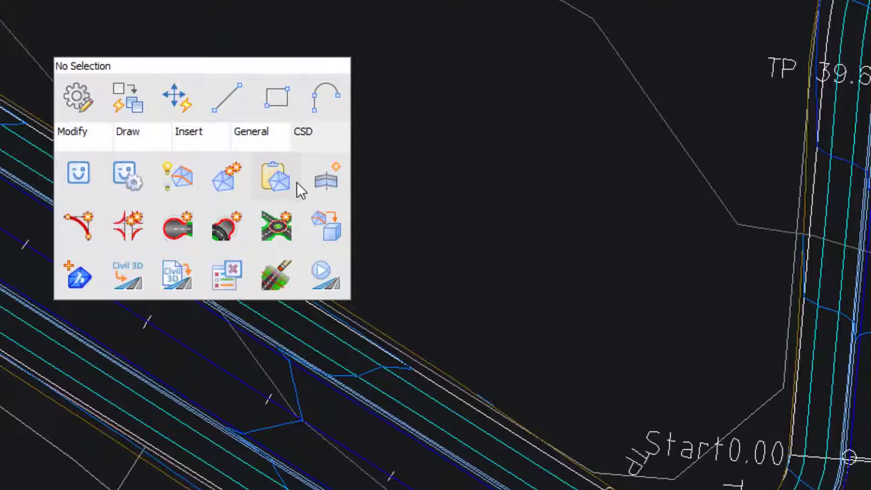
click(297, 182)
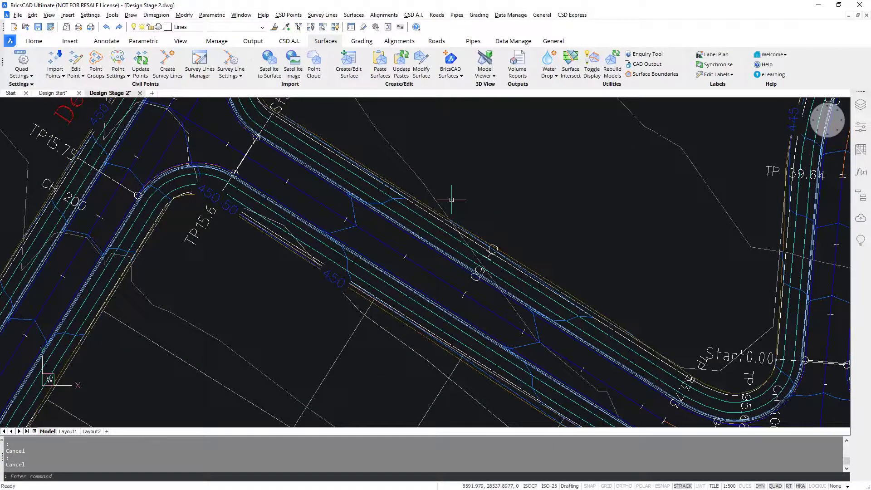
- Open the CUI customization for the Quad, expand the CSD group and view the properties of Edit Kerb return
text(CUI)
key(Return)
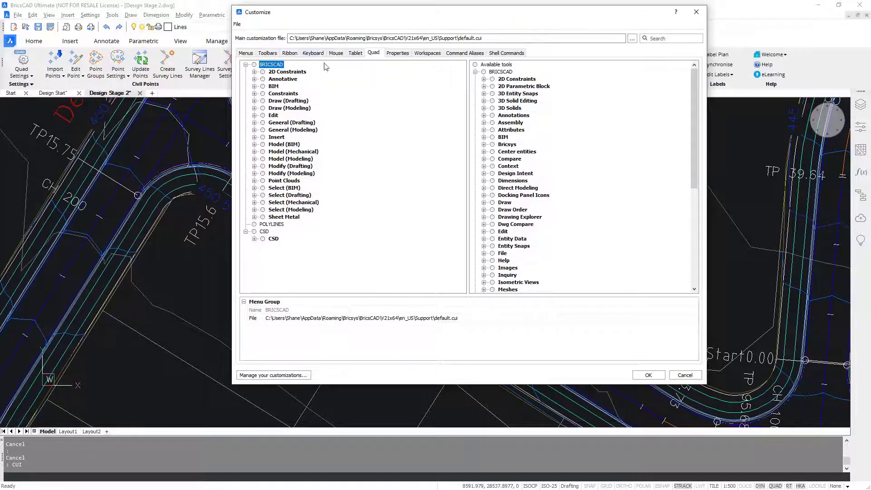
click(375, 53)
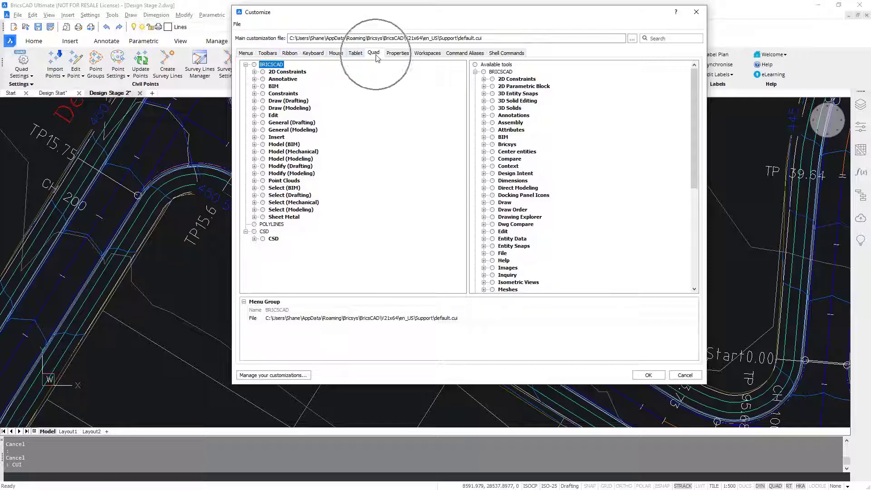
click(254, 239)
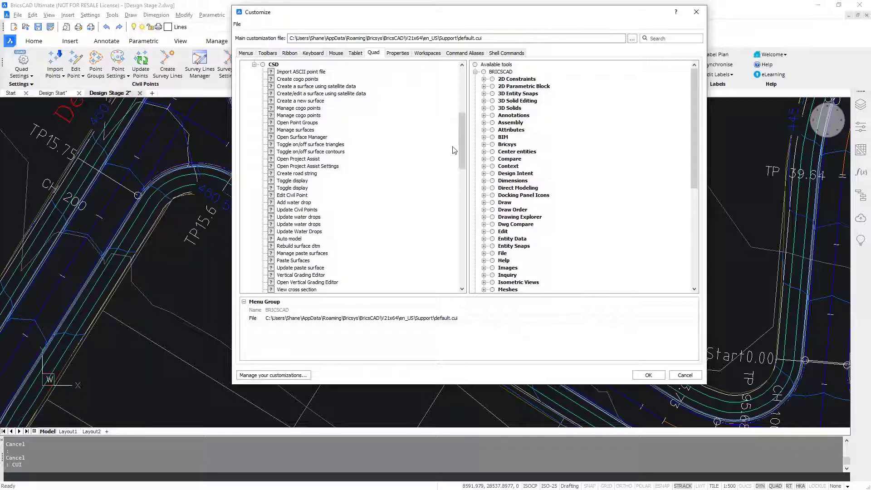
drag(463, 153, 463, 208)
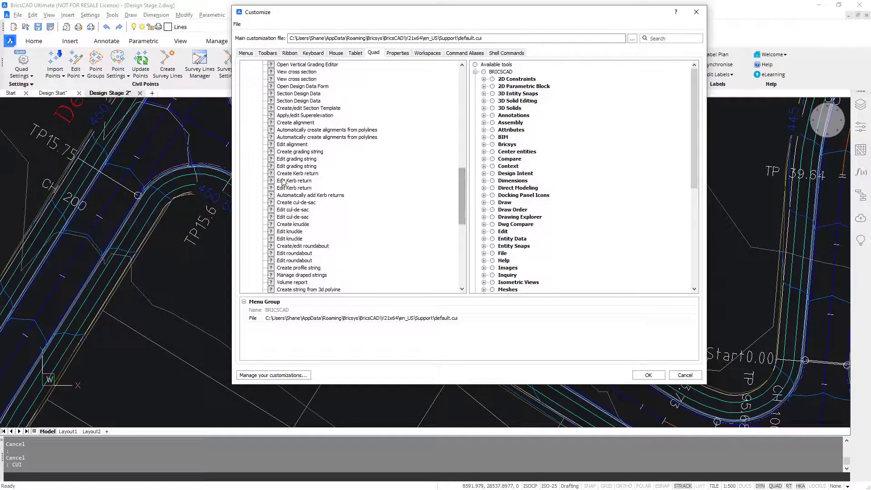
click(289, 181)
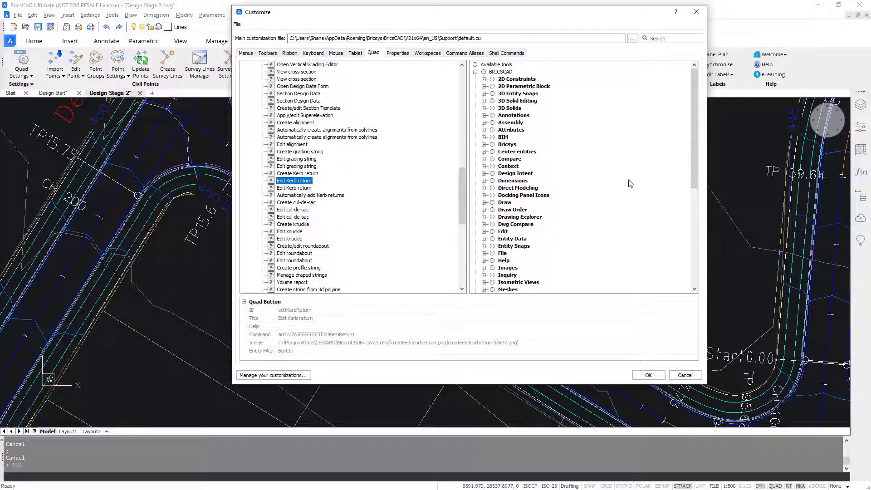
- Expand the built-in CSD group among the available tools and look through its commands
drag(697, 160, 697, 281)
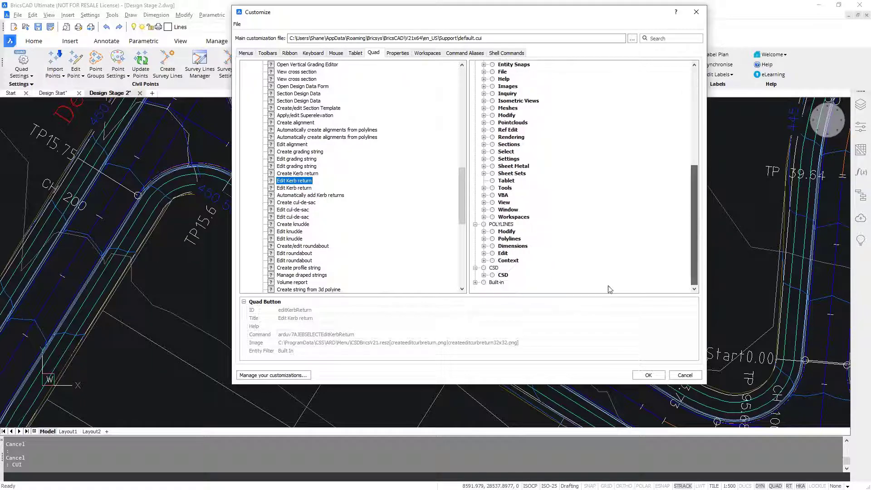
click(475, 286)
click(483, 287)
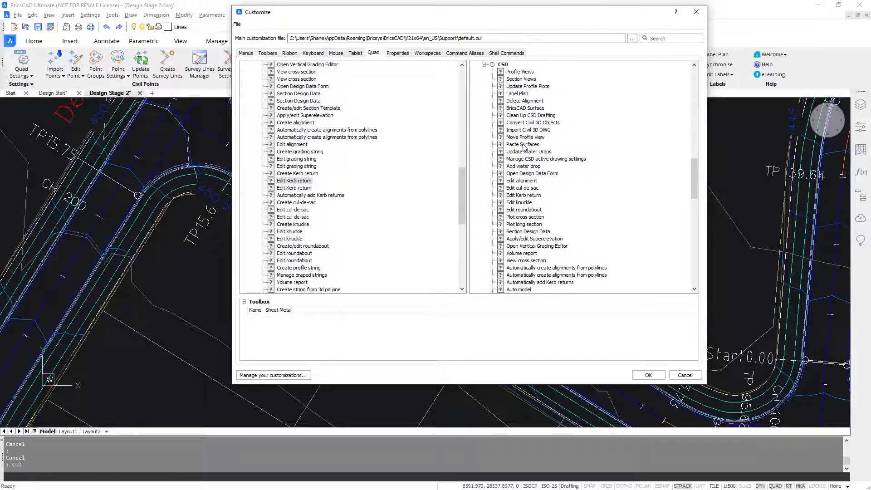
drag(693, 173, 692, 155)
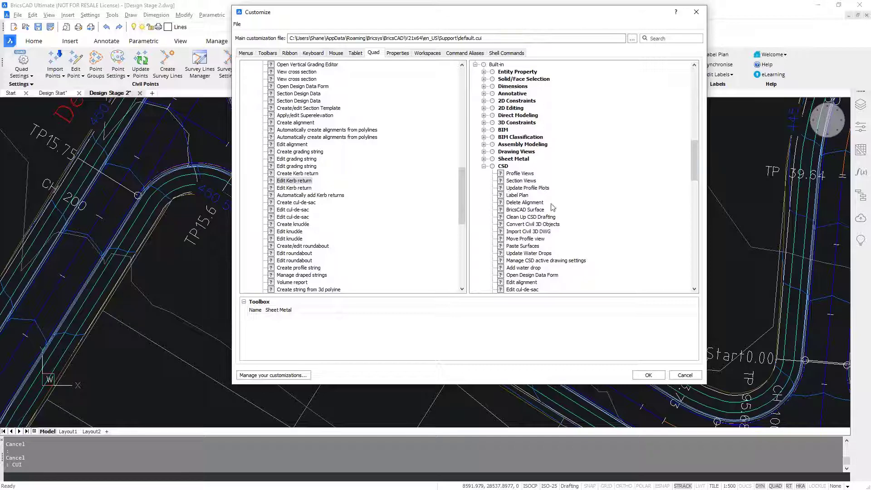
drag(693, 160, 697, 73)
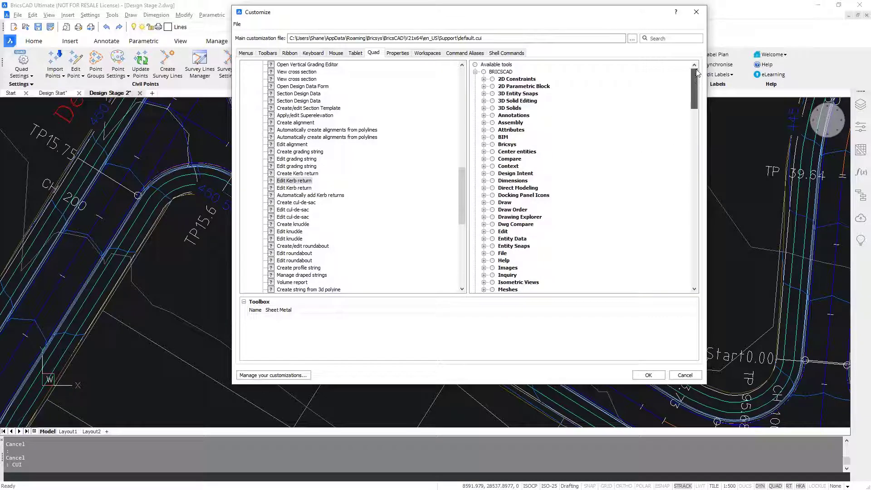
- Browse the available 3D Solids and CSD tools, collapse the built-in CSD group, and review the CSD quad's item list
click(483, 108)
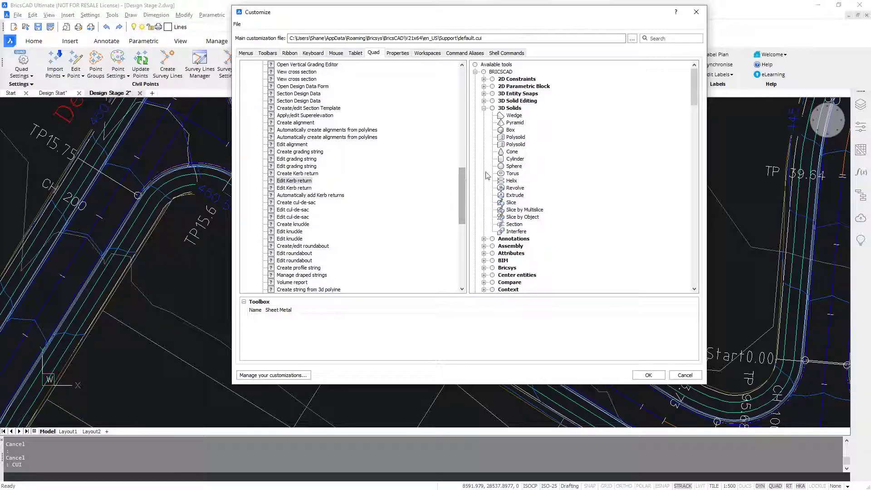
scroll(558, 175, down, 5)
scroll(558, 175, down, 15)
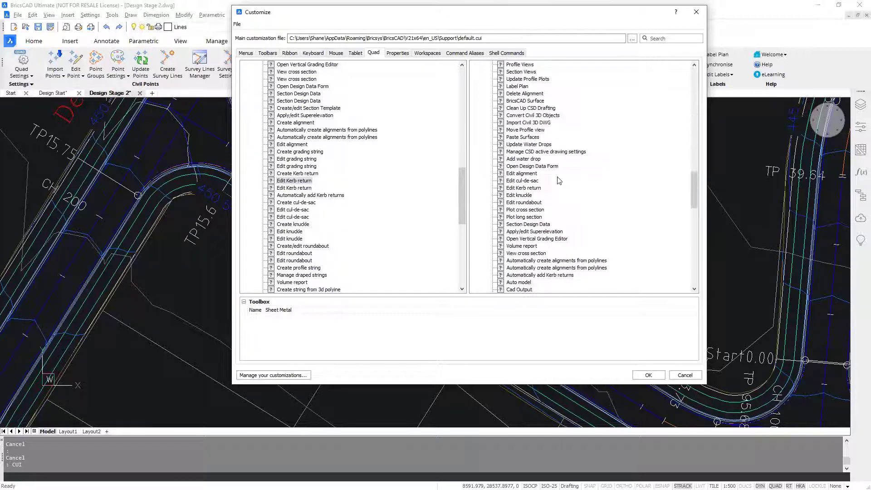
scroll(559, 180, up, 1)
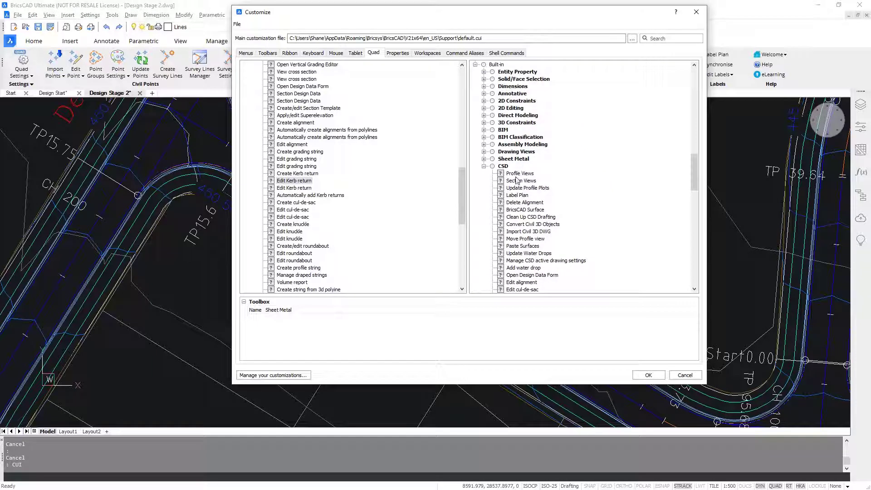
click(483, 166)
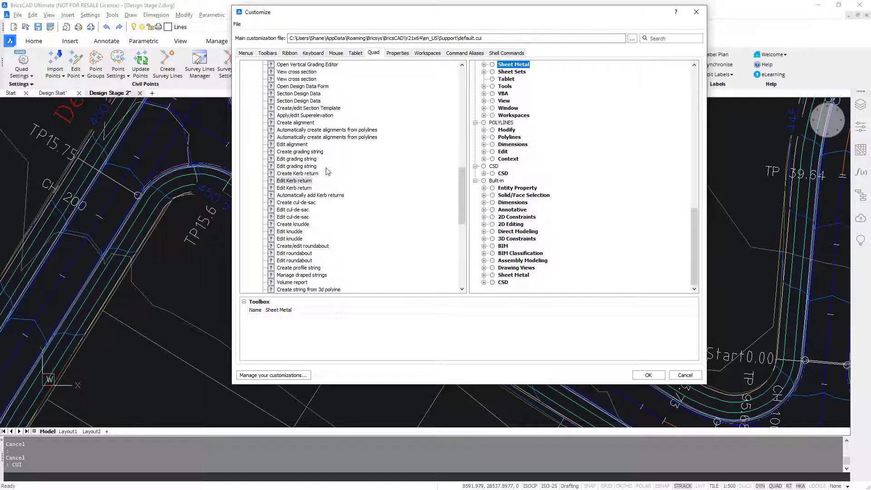
scroll(327, 169, up, 15)
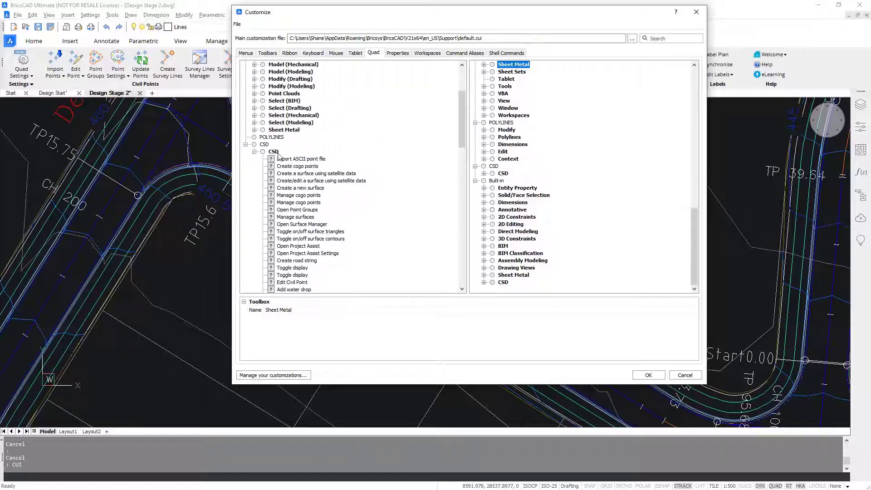
scroll(309, 240, down, 3)
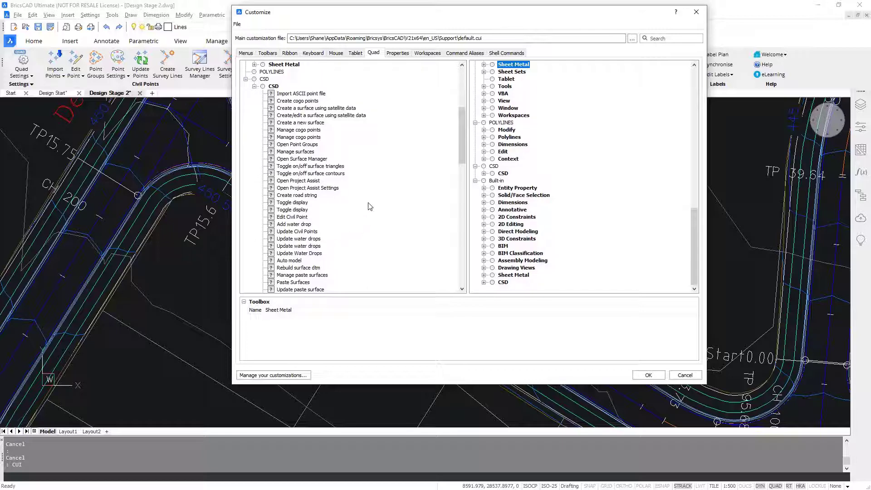
- Search the ribbon customization for "multi object"
click(290, 53)
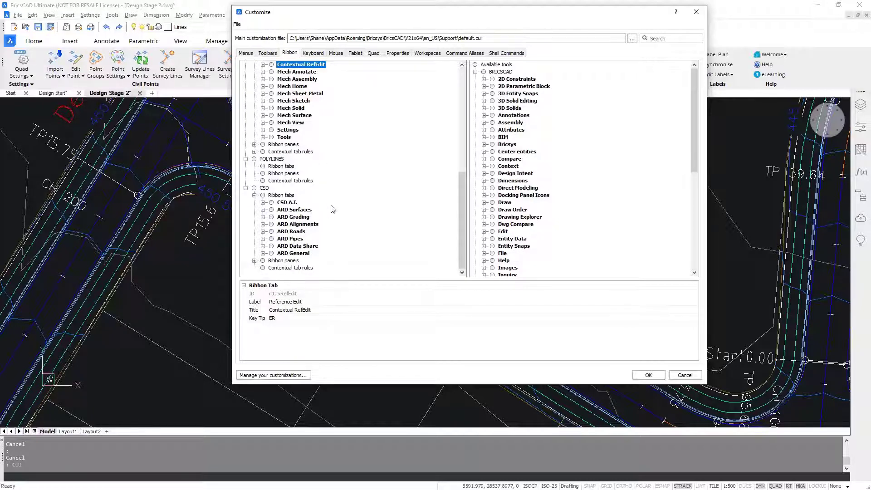
click(667, 40)
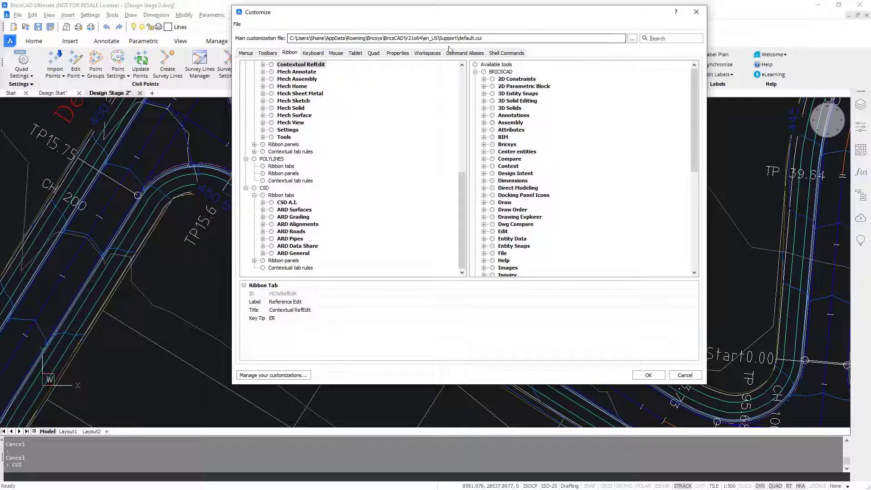
text(multi object)
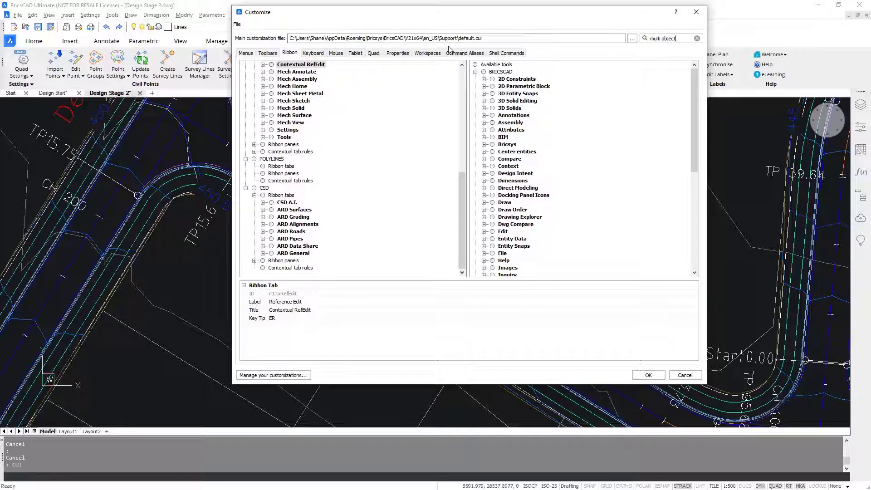
key(Return)
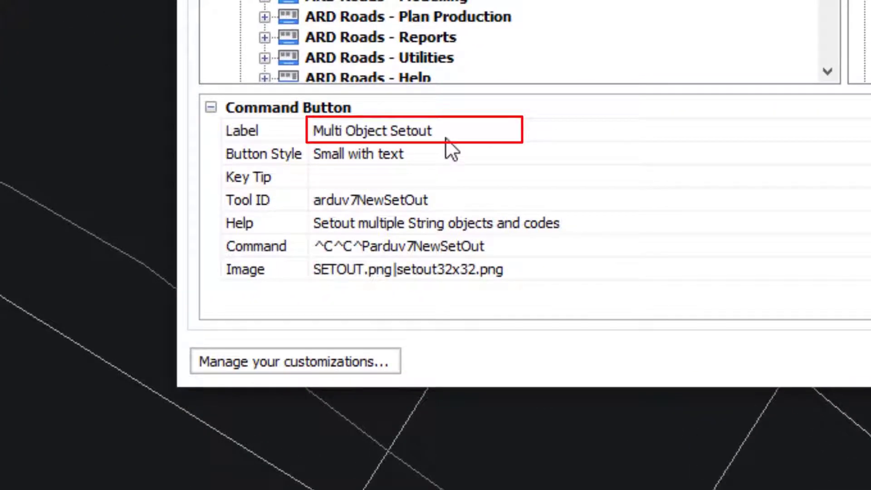
- Examine the label, command and image values of the Multi Object Setout button, then close the customization without saving
click(443, 136)
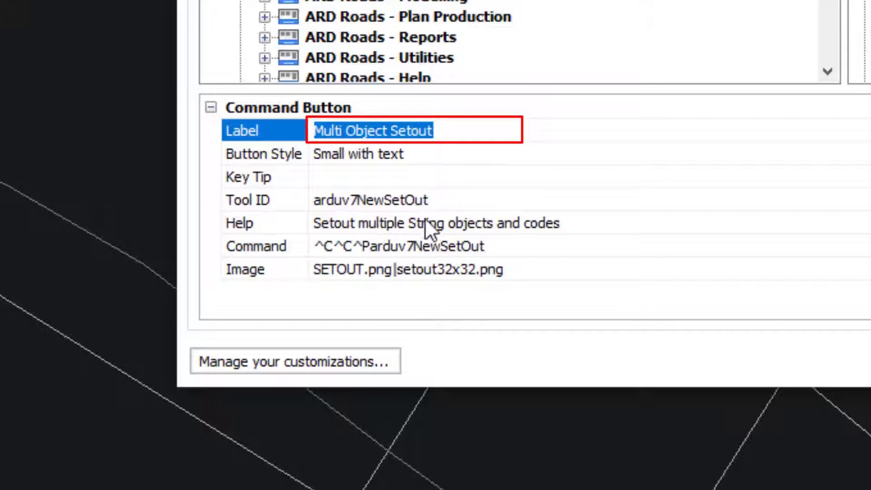
click(372, 246)
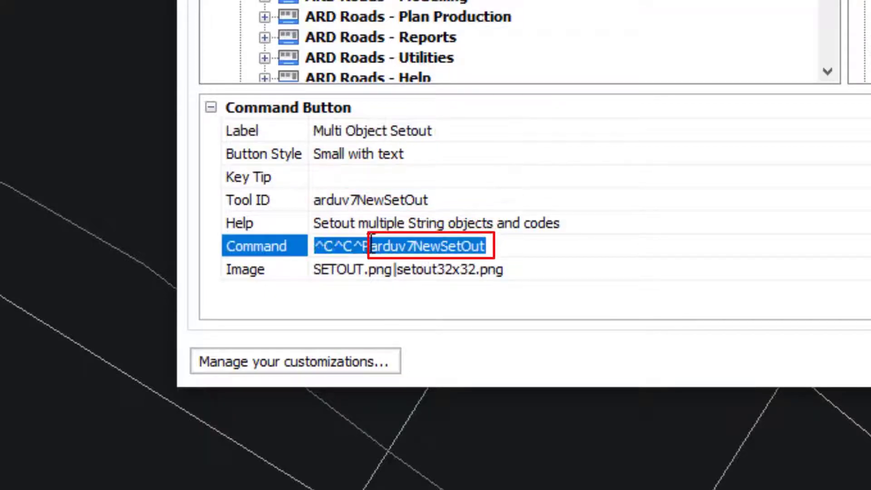
drag(371, 245, 499, 243)
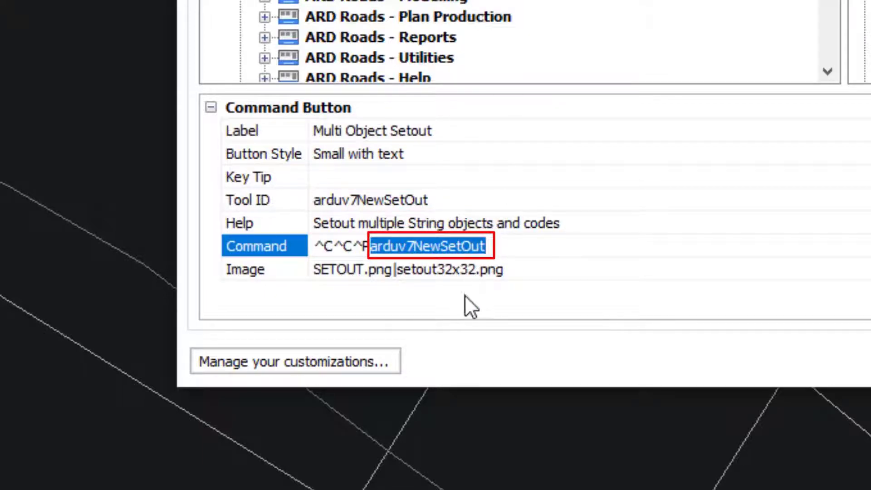
click(502, 271)
drag(529, 270, 294, 266)
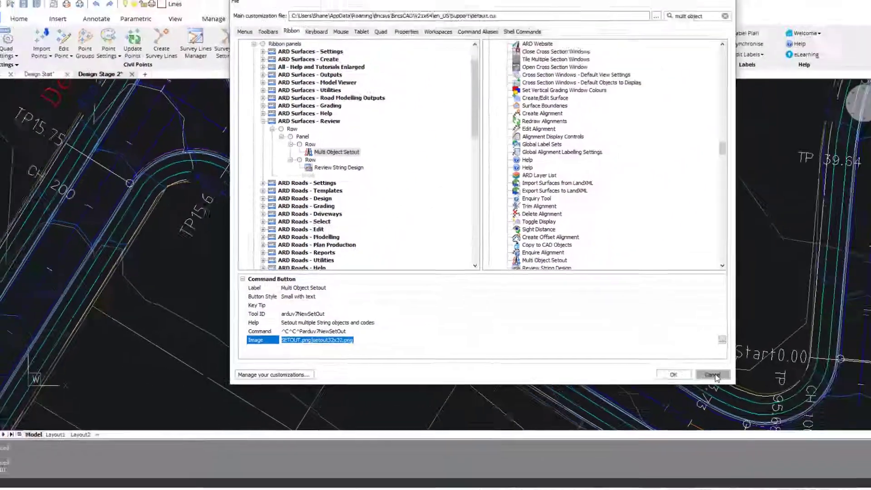
click(672, 378)
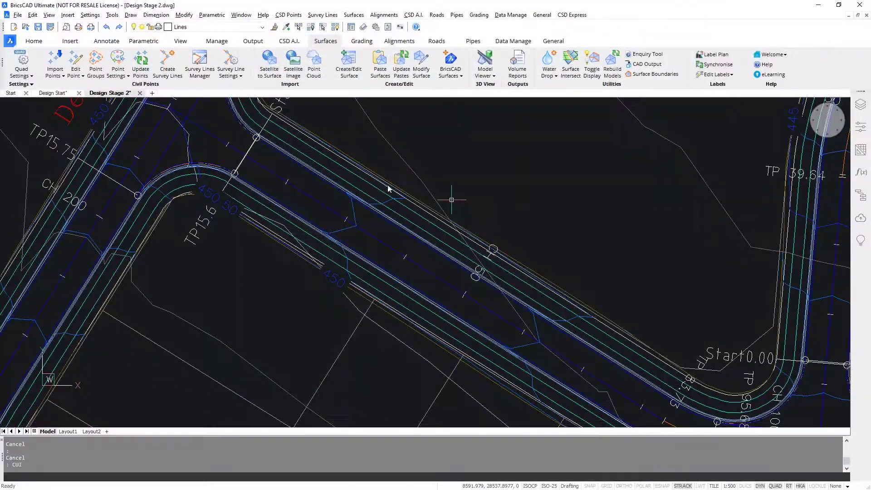
click(408, 182)
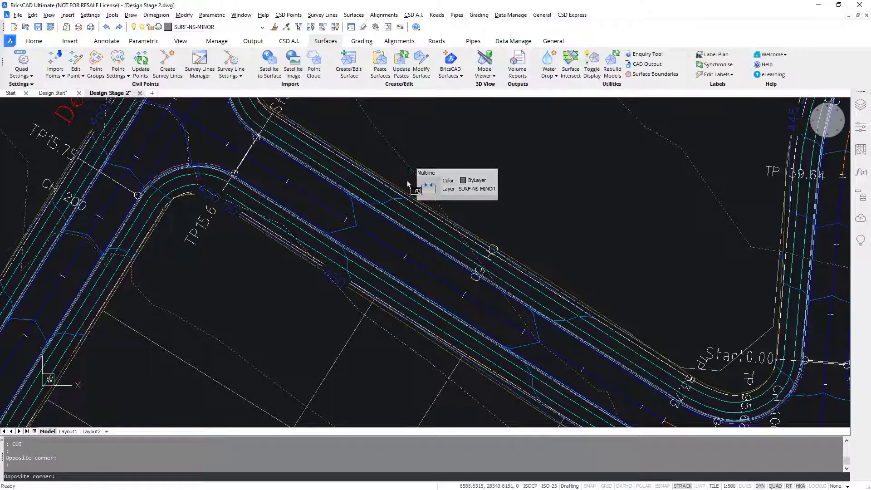
key(Escape)
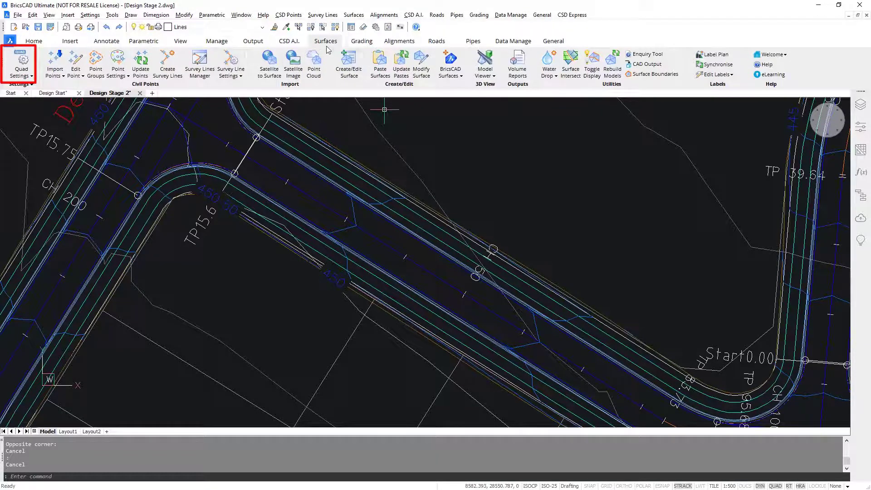
- Open the CSD Quad Settings to view the Quad Editor, then save and close it
click(552, 42)
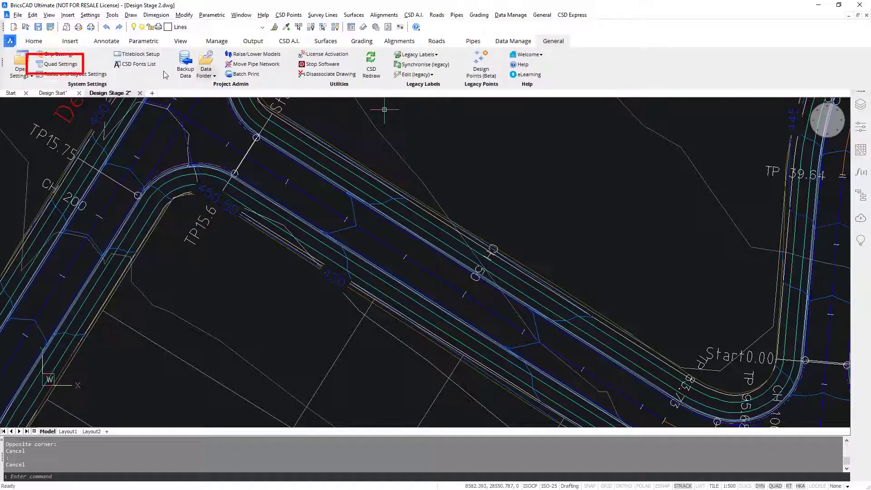
click(57, 65)
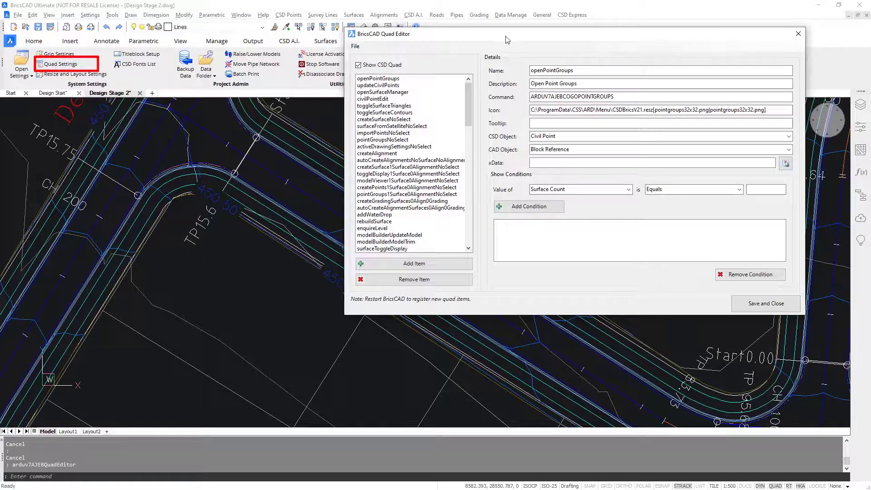
drag(484, 39, 375, 59)
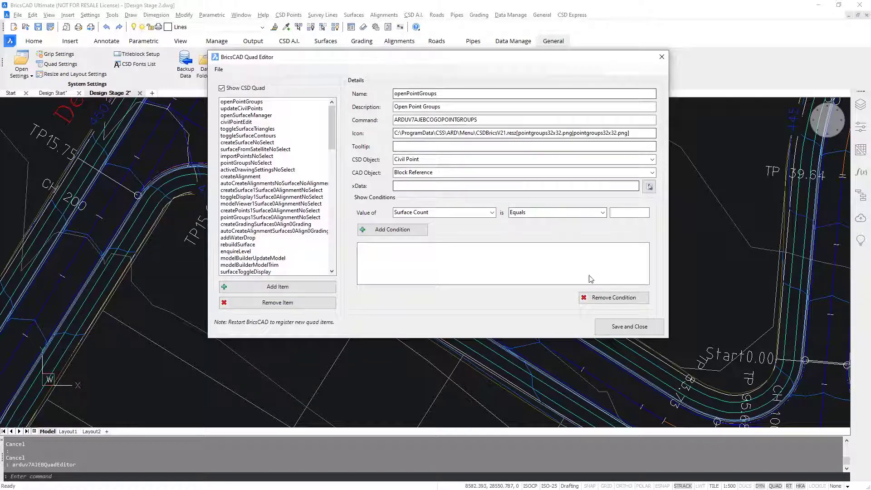
click(626, 328)
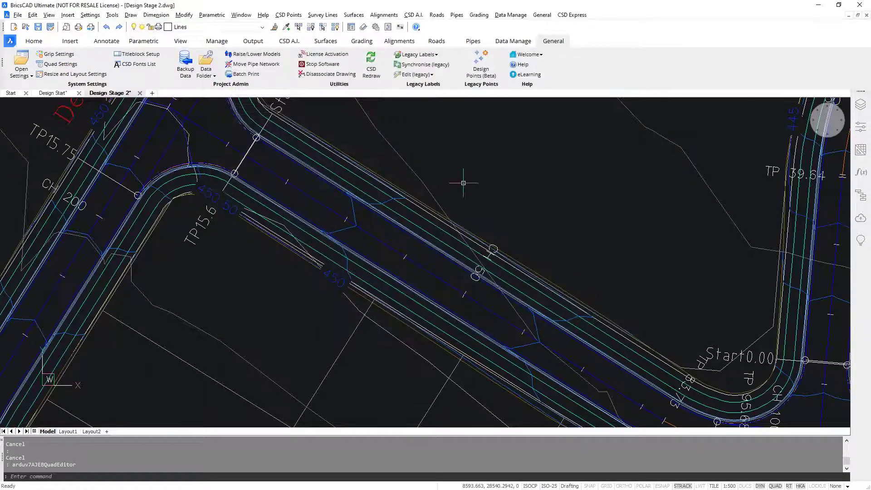
- Show the CSD tools of the no-selection quad over an empty drawing area and dismiss it
mouse_move(469, 199)
mouse_move(581, 219)
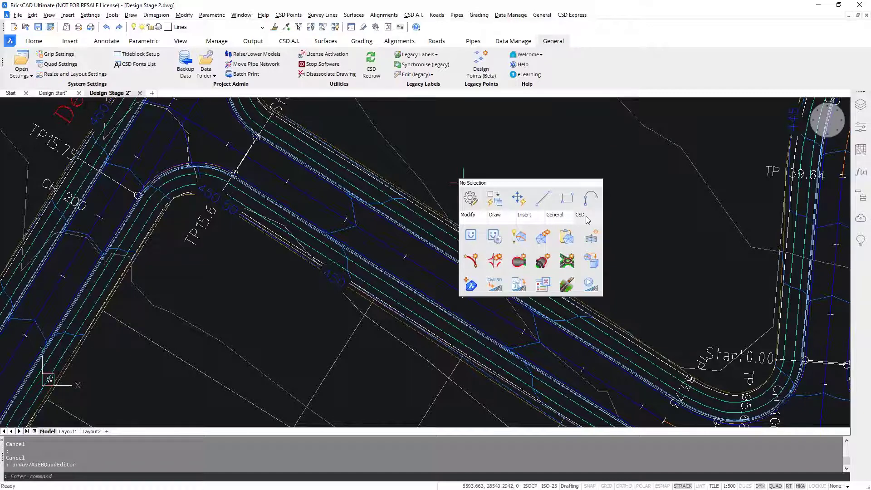
key(Escape)
key(Escape)
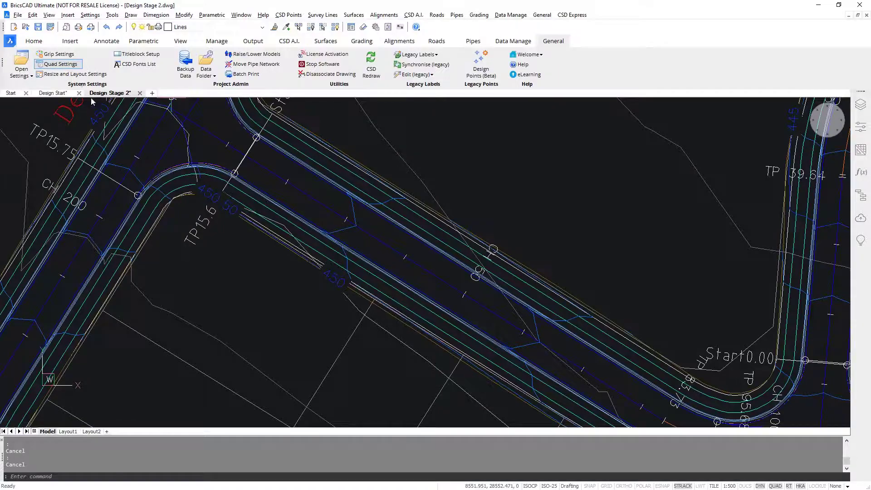
- Open the CSD Quad Settings and review the details of the importPointsNoSelect item and the remaining quad items
click(60, 64)
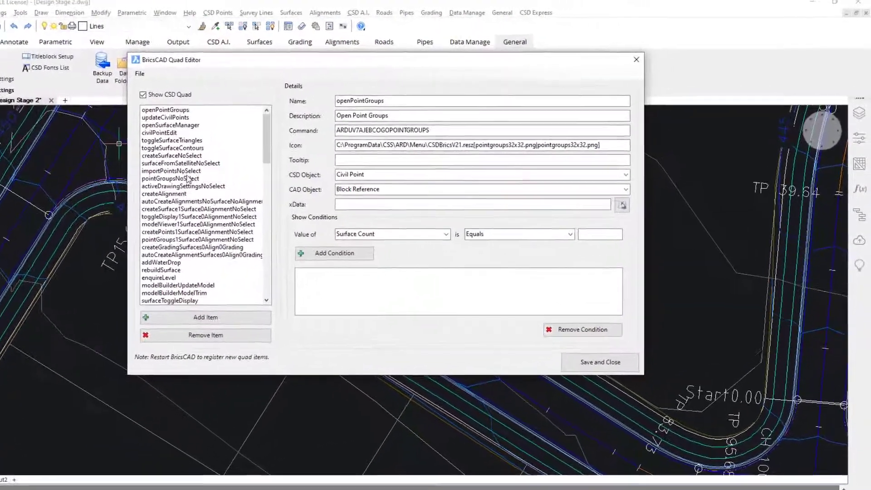
click(174, 172)
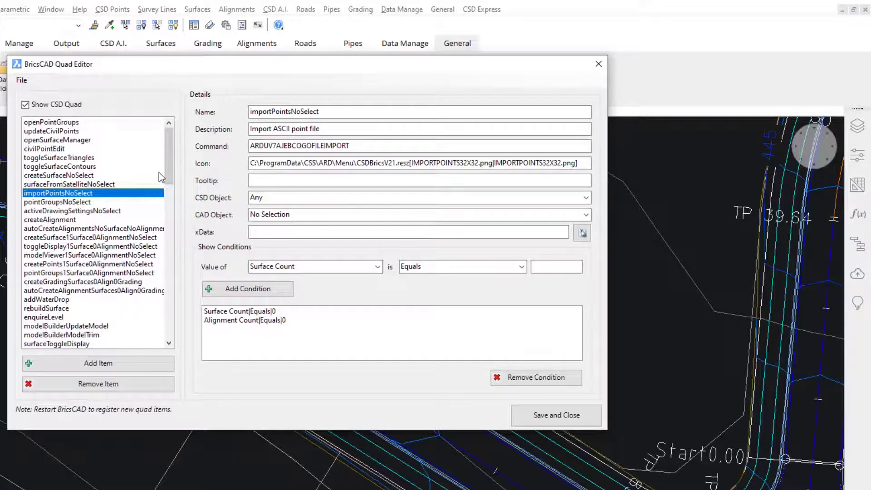
drag(170, 161, 167, 315)
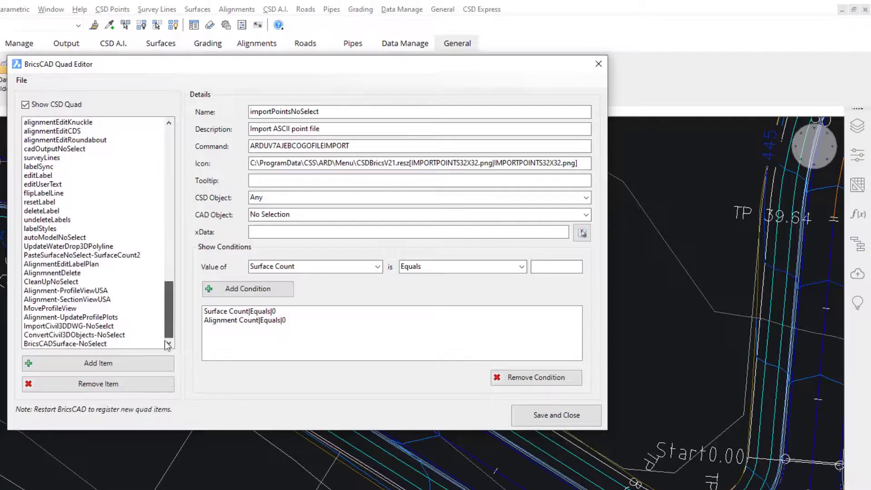
- Add a quad item named MultiObjectSetout-NoSelection
click(84, 364)
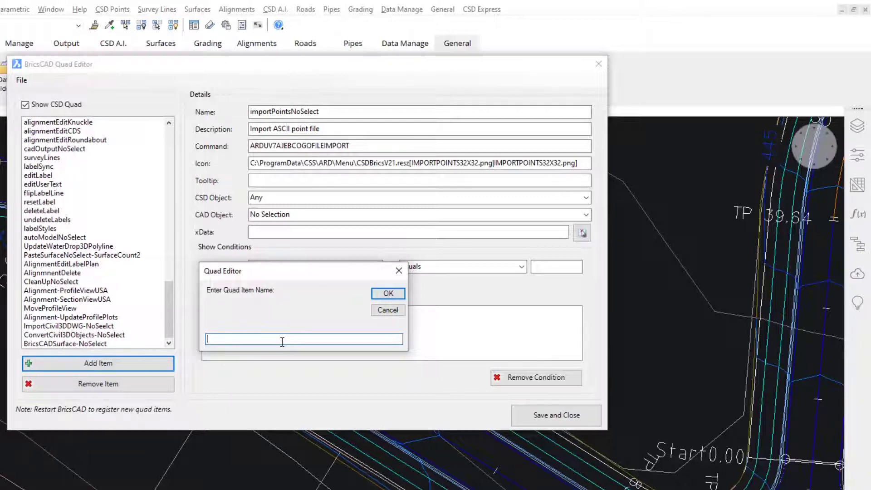
text(MultiObjectSetout-NoSelection)
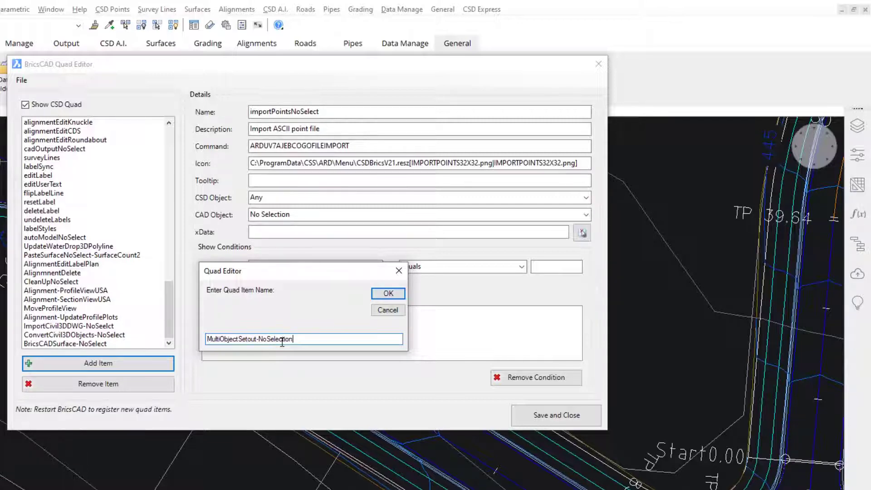
click(386, 294)
- Set the new quad item's description to Multi Object Setout and its command to arduv7NewSetOut
click(288, 129)
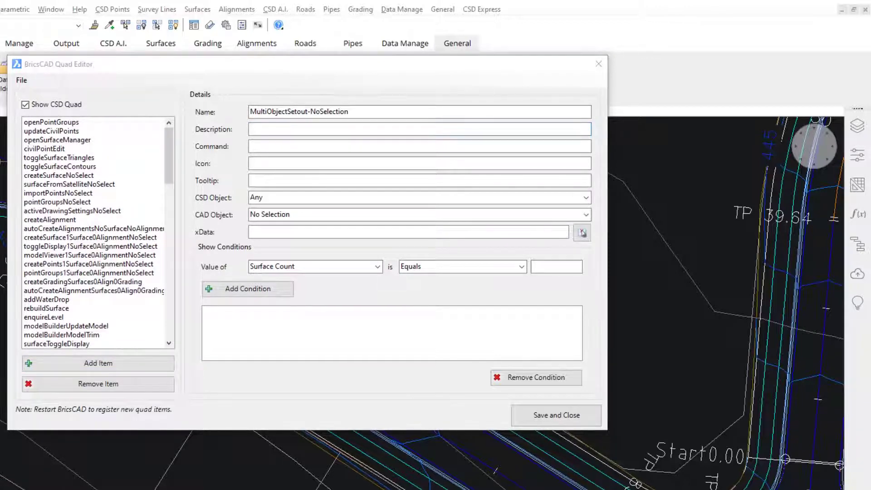
click(284, 129)
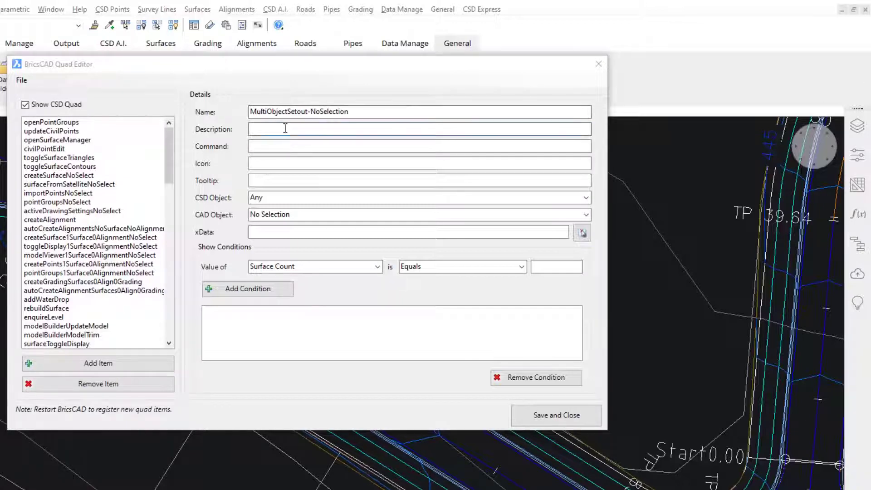
text(Multi Object Setout)
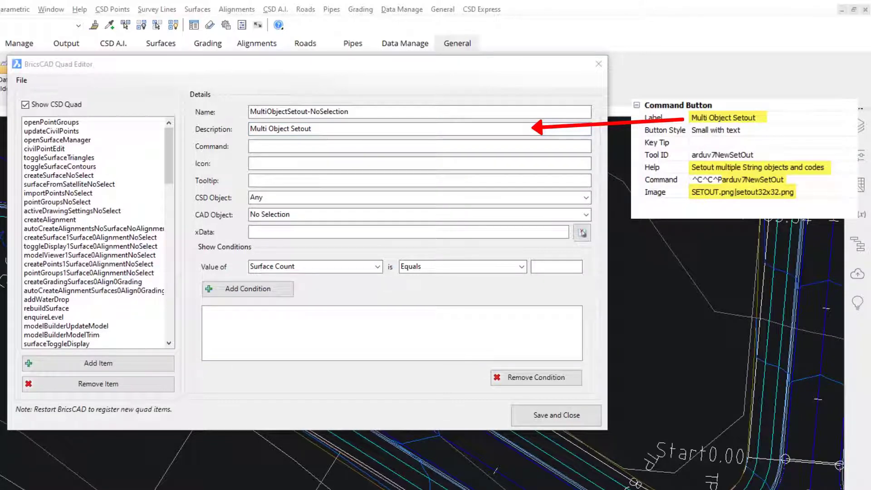
click(279, 146)
text(arduv7NewSetOut)
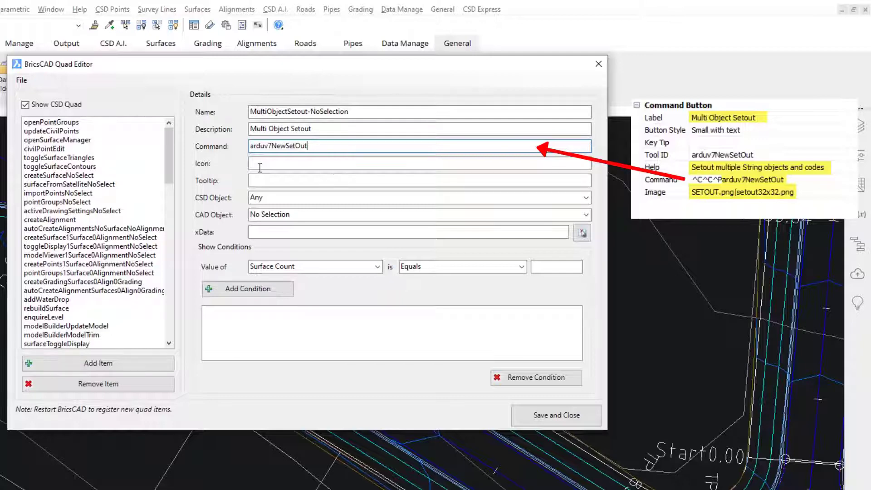
- Using the BricsCADSurface-NoSelect icon path as a pattern, set MultiObjectSetout-NoSelection's icon to C:\ProgramData\CSS\ARD\Menu\CSDBricsV21.resz[SETOUT.png|setout32x32.png]
click(260, 167)
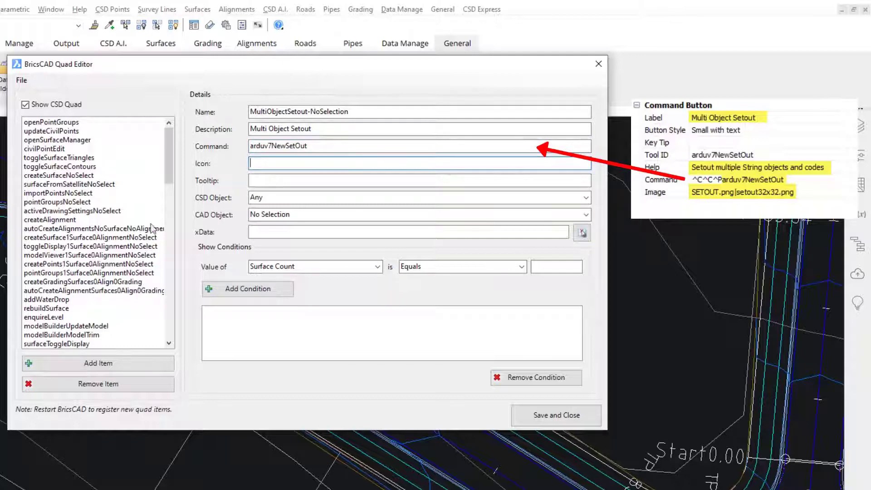
scroll(97, 293, down, 4)
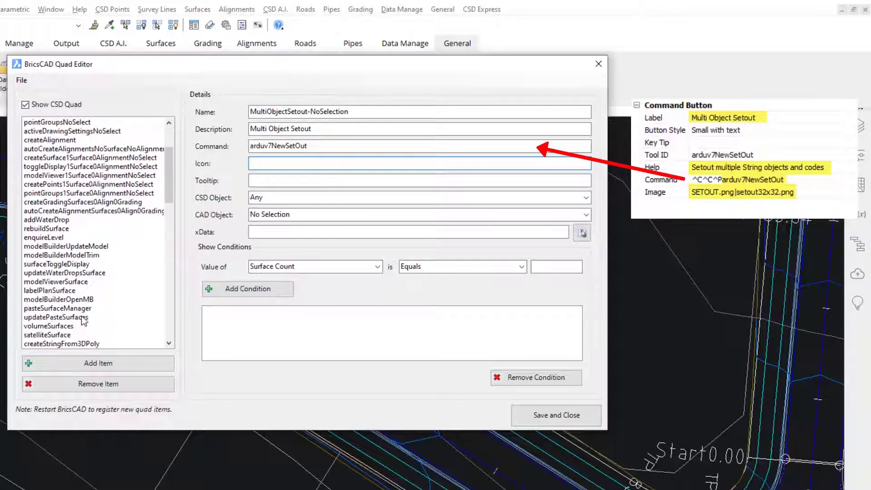
scroll(79, 312, down, 15)
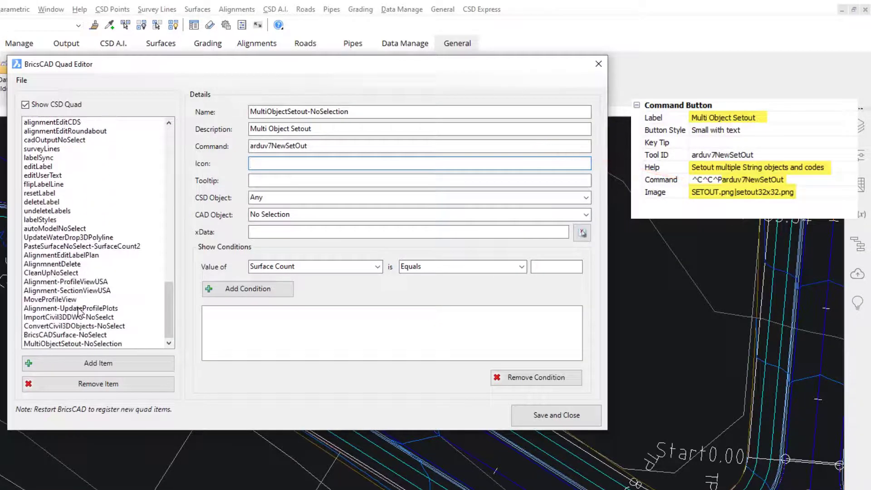
click(65, 335)
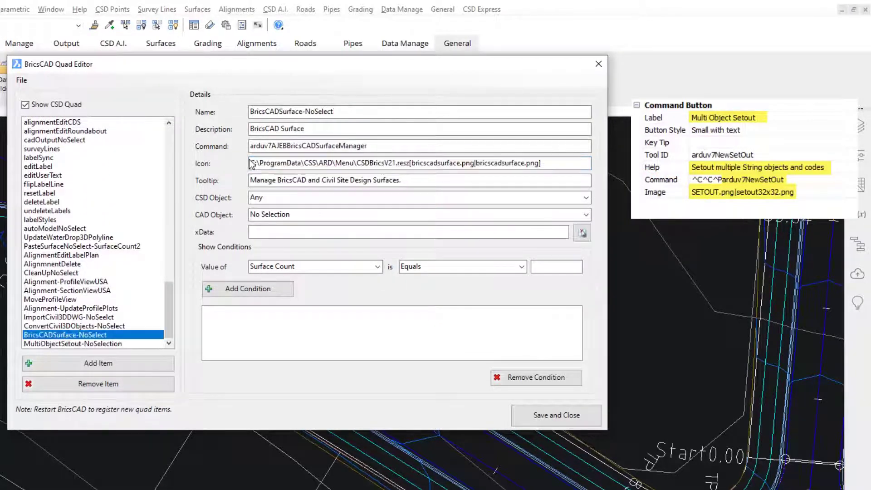
drag(252, 163, 410, 164)
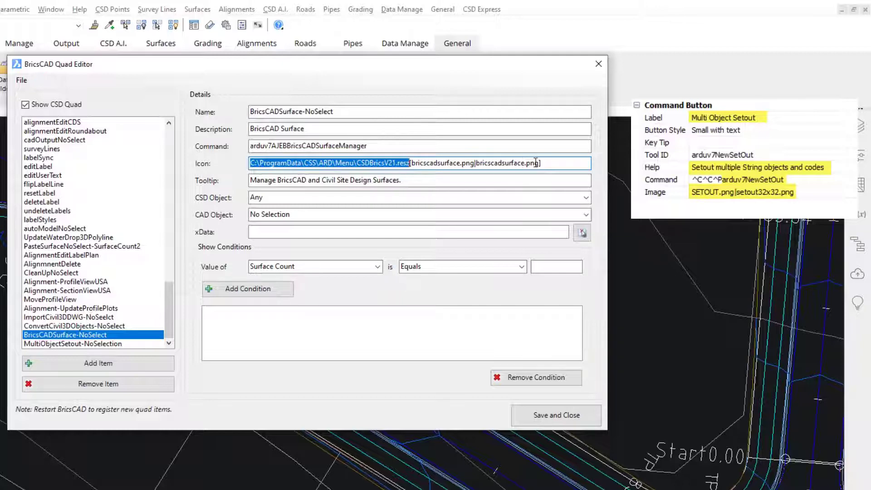
drag(542, 163, 409, 165)
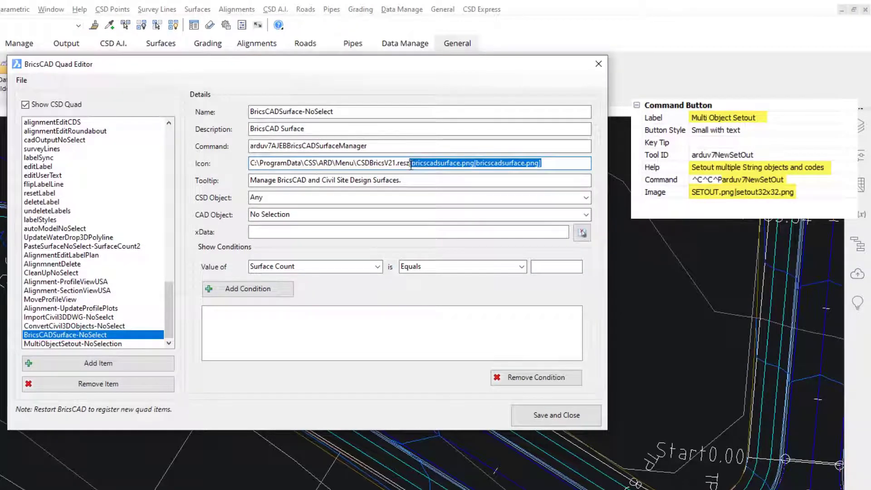
click(97, 346)
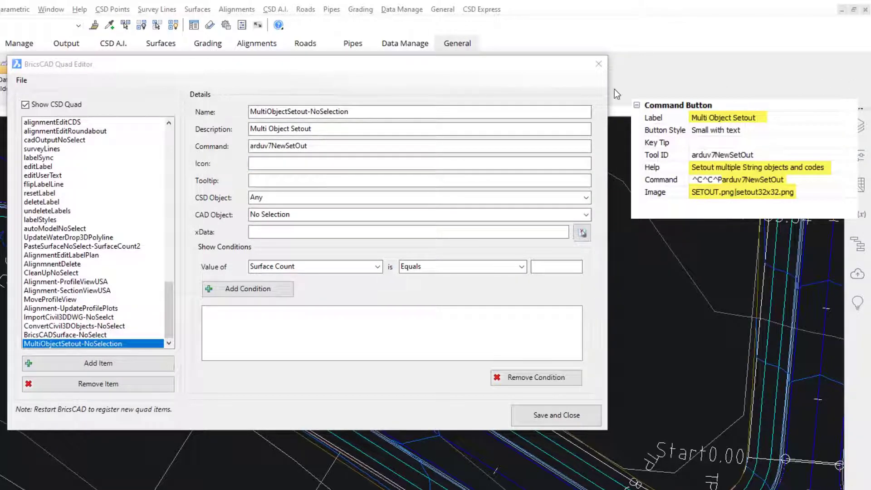
click(287, 164)
text(C:\ProgramData\CSS\ARD\Menu\CSDBricsV21.resz[SETOUT.png|setout32x32.png])
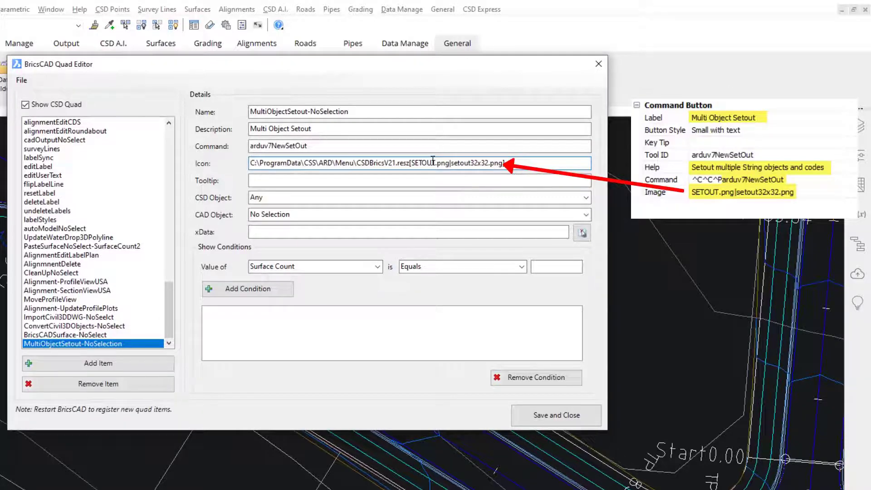
- Set the quad item's tooltip to "Setout multiple String objects and codes"
click(369, 180)
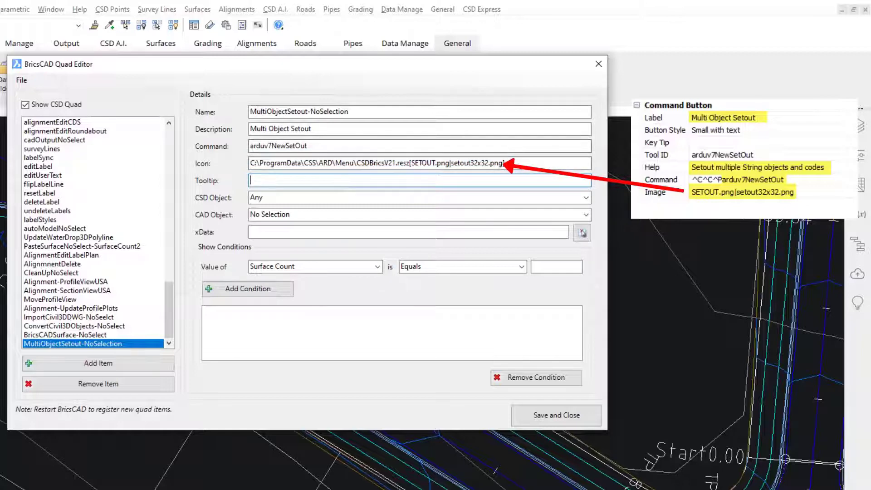
key(alt+Tab)
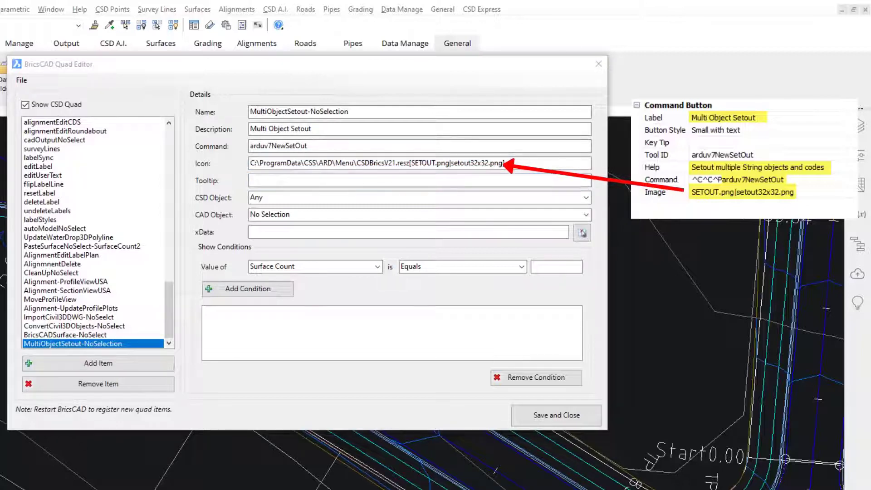
click(315, 184)
text(Setout multiple String objects and codes)
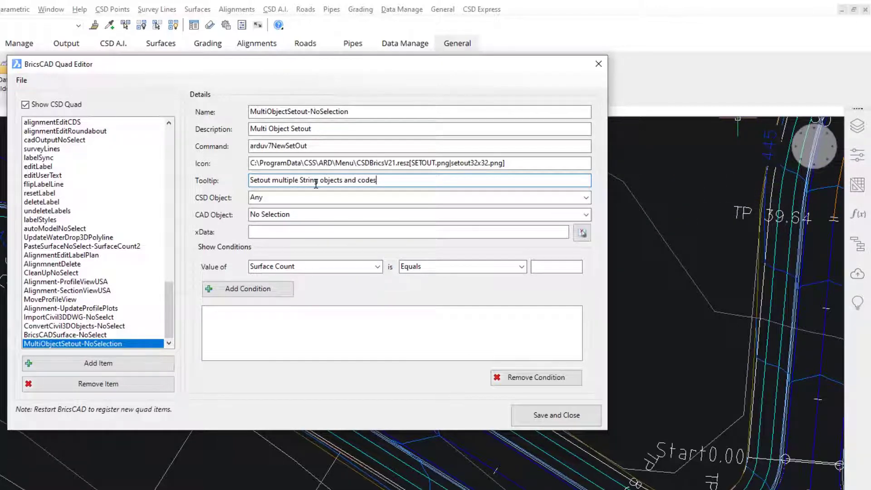
- Review the CSD object and CAD object choices for the item, keeping Any and No Selection
click(586, 197)
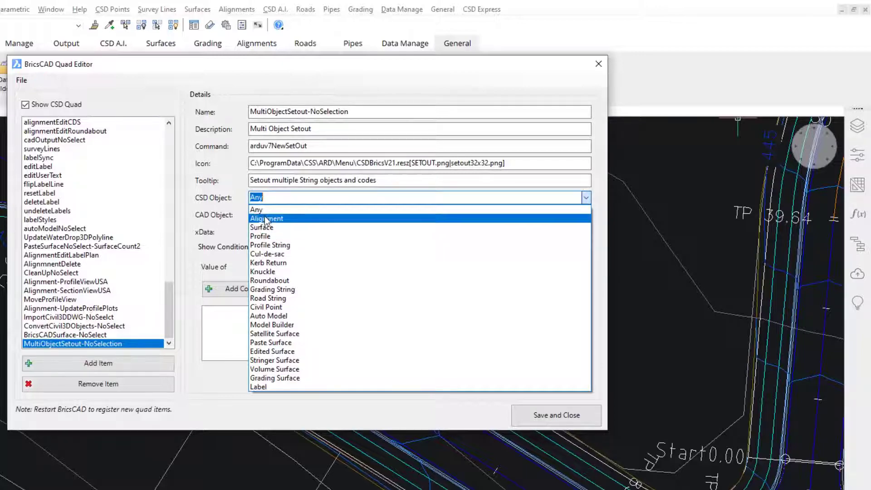
click(324, 198)
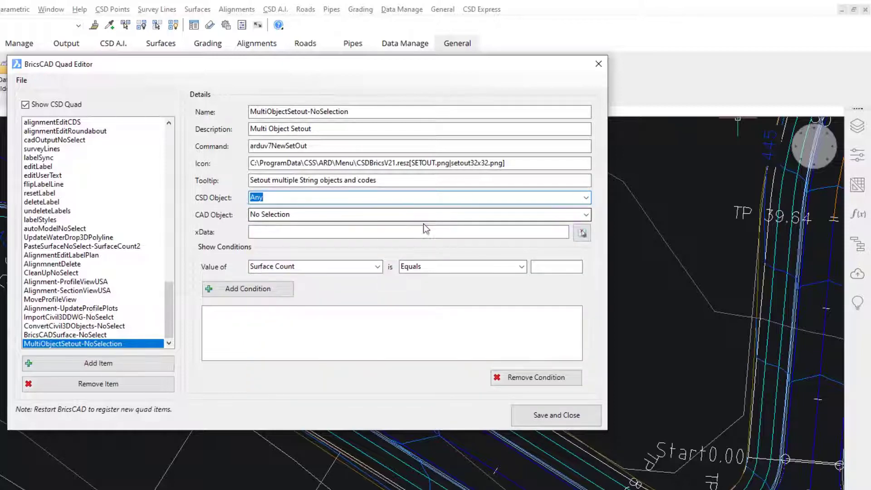
click(586, 214)
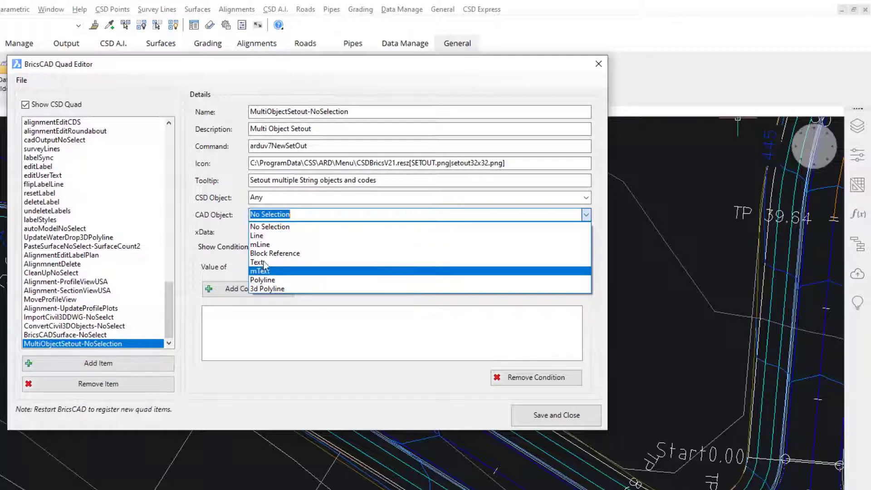
click(315, 210)
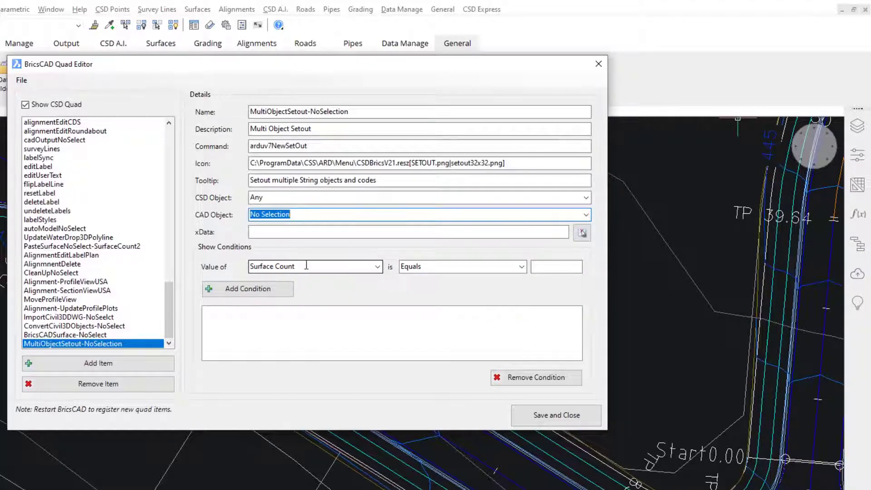
- Add the show condition Strings Count Greater Than 0 to the item, then save and close the Quad Editor
click(377, 268)
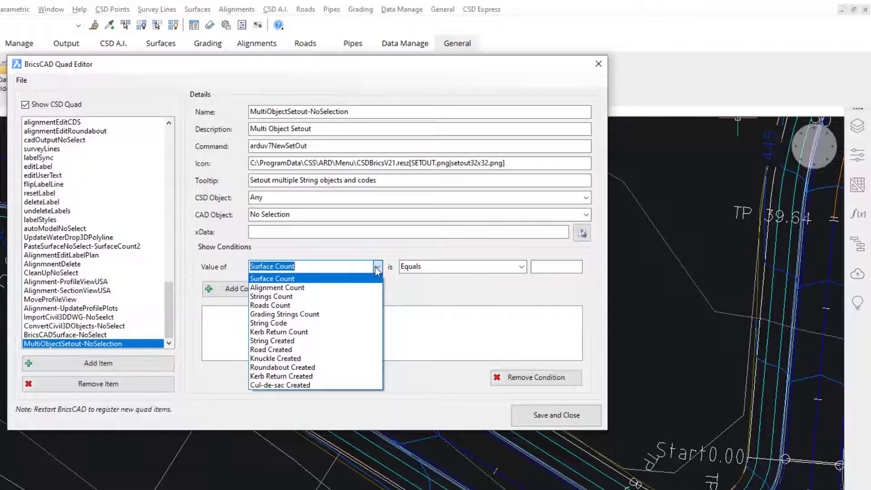
click(274, 297)
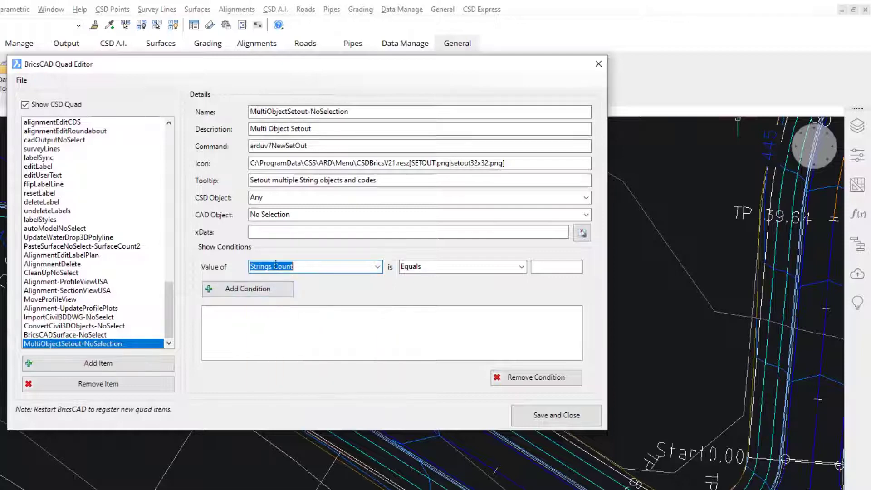
click(521, 267)
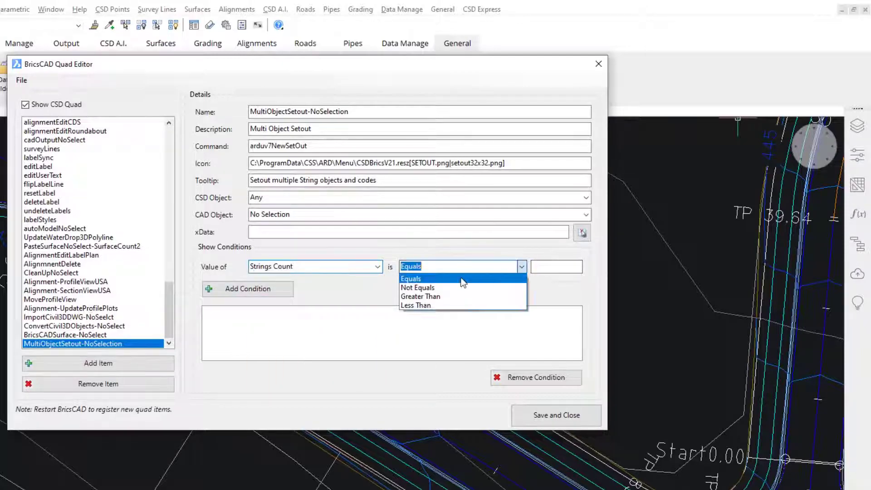
click(431, 296)
click(560, 267)
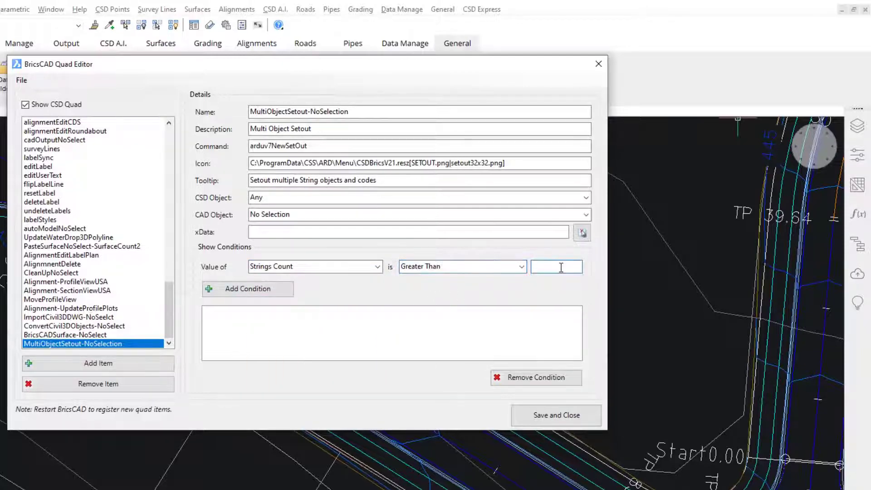
text(0)
click(273, 290)
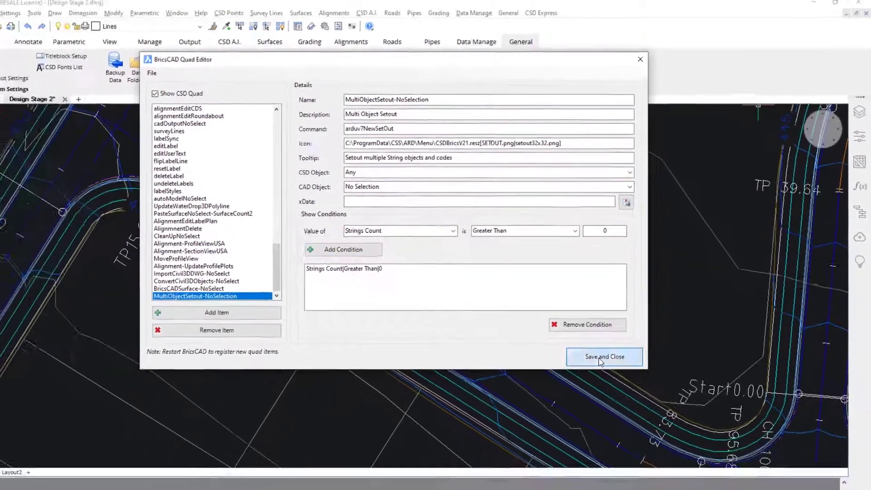
click(600, 358)
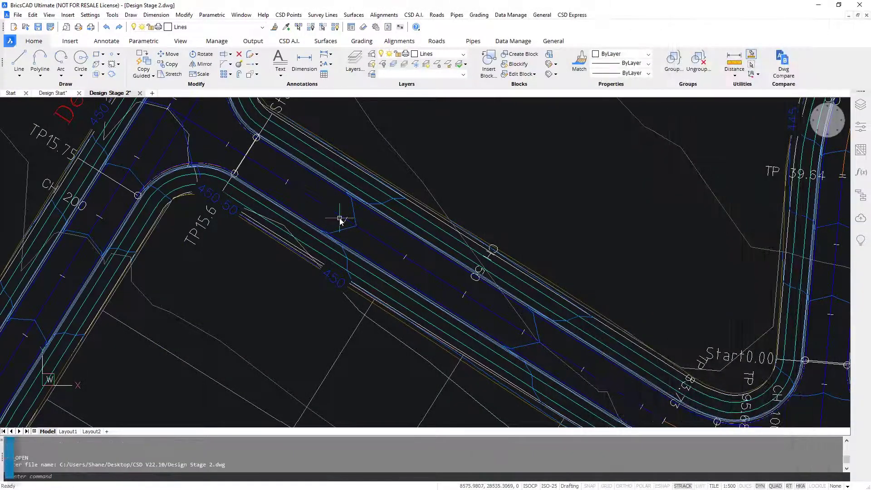
- Show the CSD commands of the no-selection quad over an empty part of the reopened drawing and dismiss it
mouse_move(340, 220)
mouse_move(460, 235)
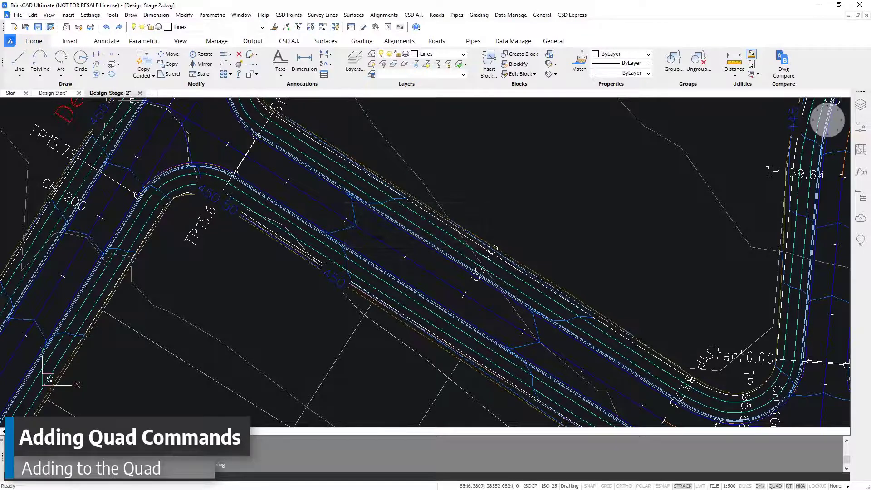
right_click(480, 171)
mouse_move(487, 188)
mouse_move(597, 209)
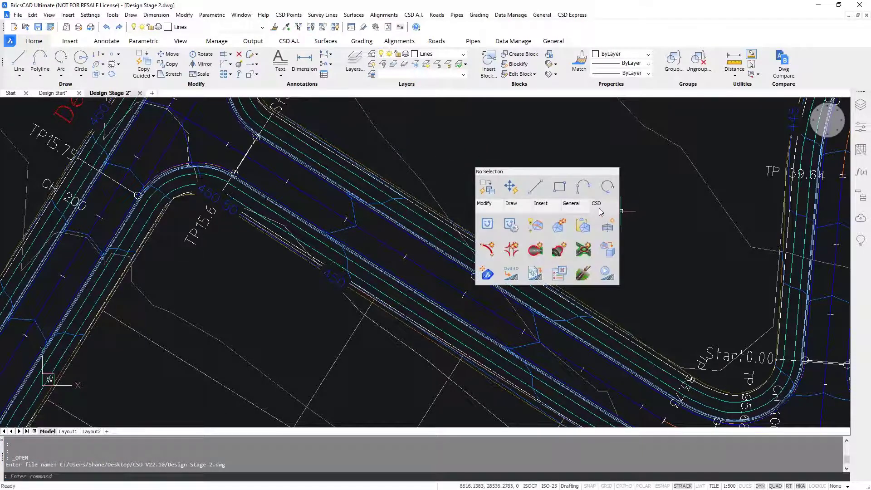
key(Escape)
key(Escape)
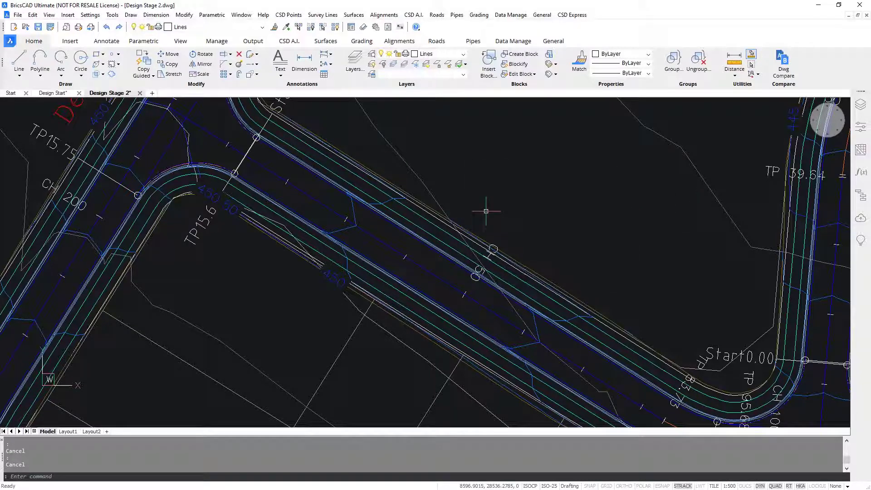
- Open the CUI customization and display its quad definitions
text(CUI)
key(Return)
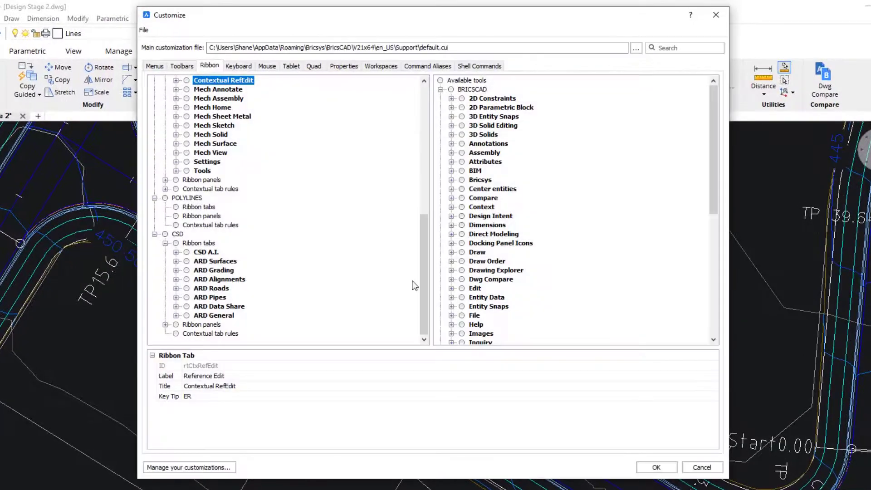
click(313, 68)
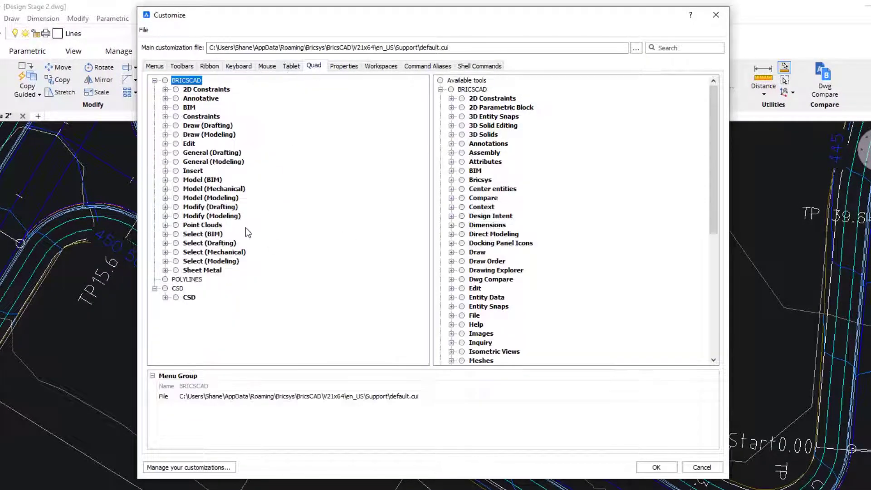
- Expand the CSD quad group and the built-in CSD tools, and select the Multi Object Setout tool
click(164, 298)
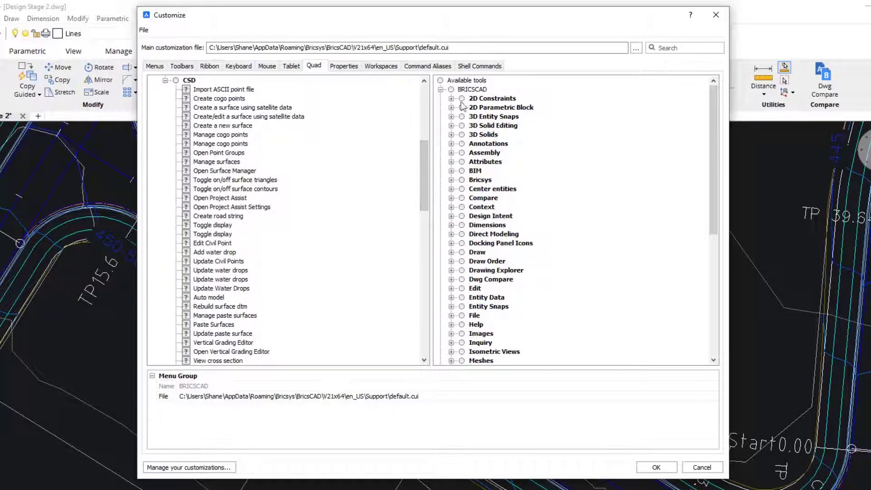
click(440, 89)
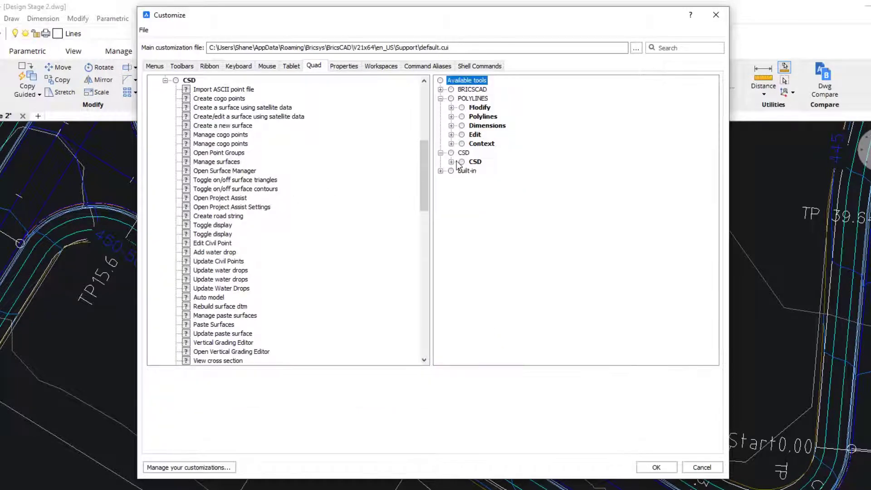
click(440, 171)
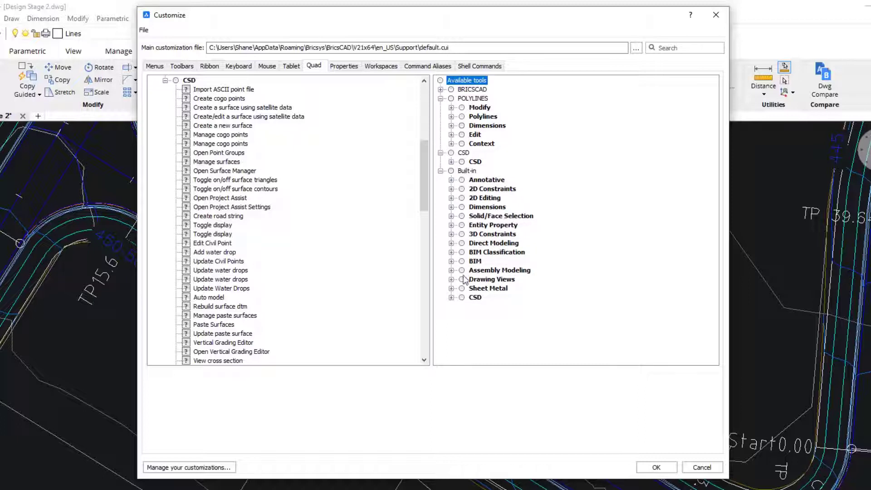
click(451, 297)
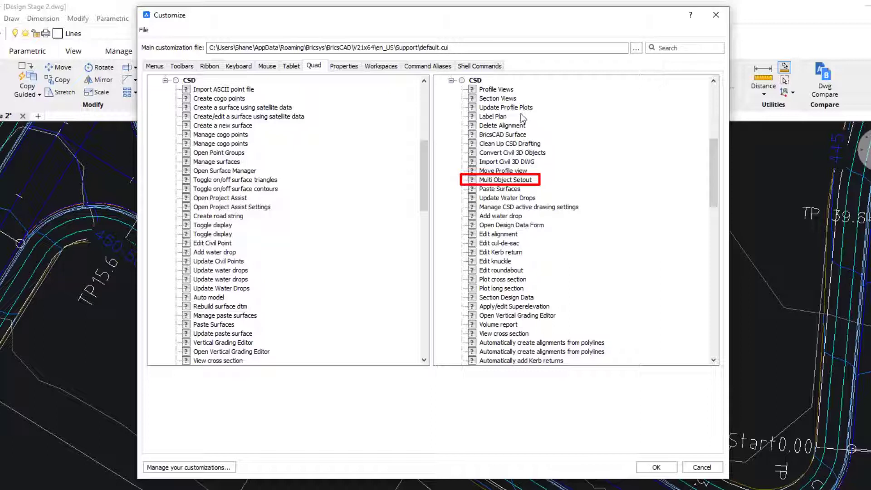
click(499, 181)
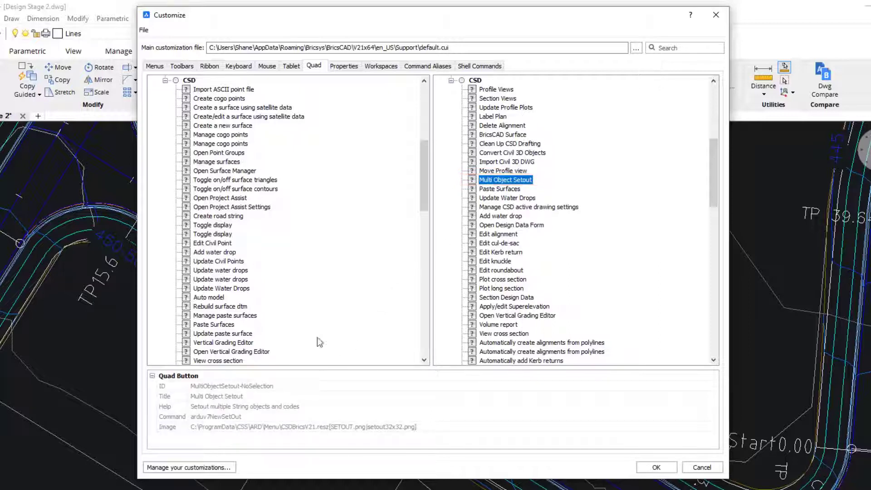
- Add Multi Object Setout to the CSD quad group between Plot long section and Cad Output, and accept the customization
mouse_move(422, 183)
mouse_down()
mouse_move(424, 201)
mouse_move(421, 181)
mouse_up()
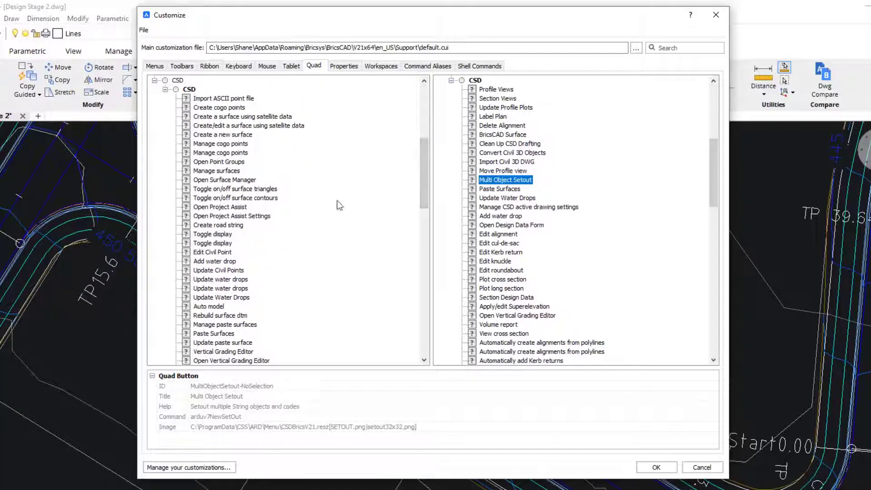
drag(423, 172, 424, 321)
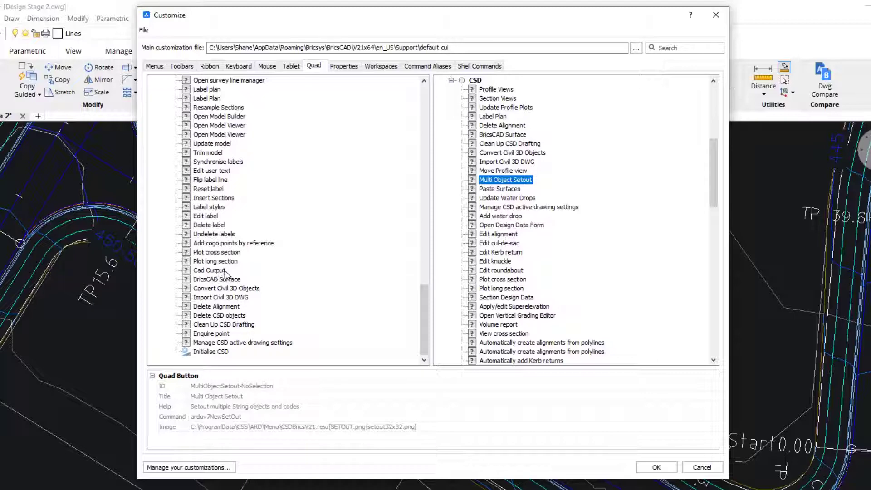
drag(485, 179, 212, 271)
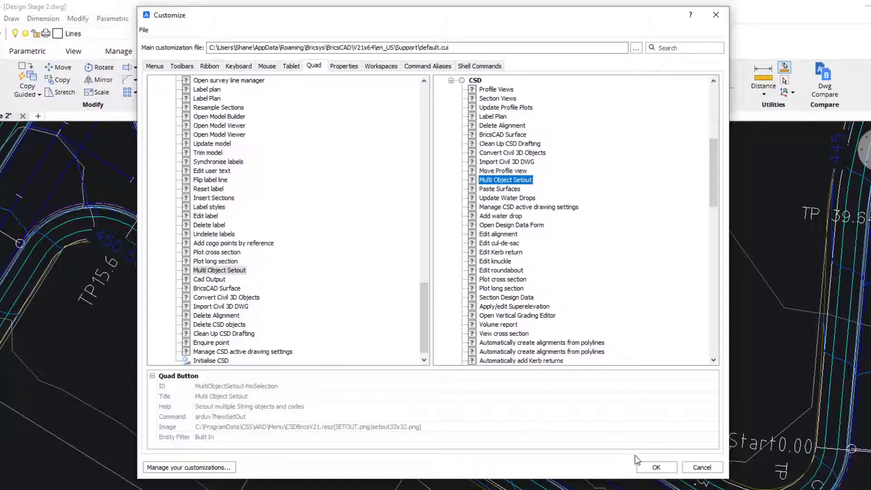
click(652, 464)
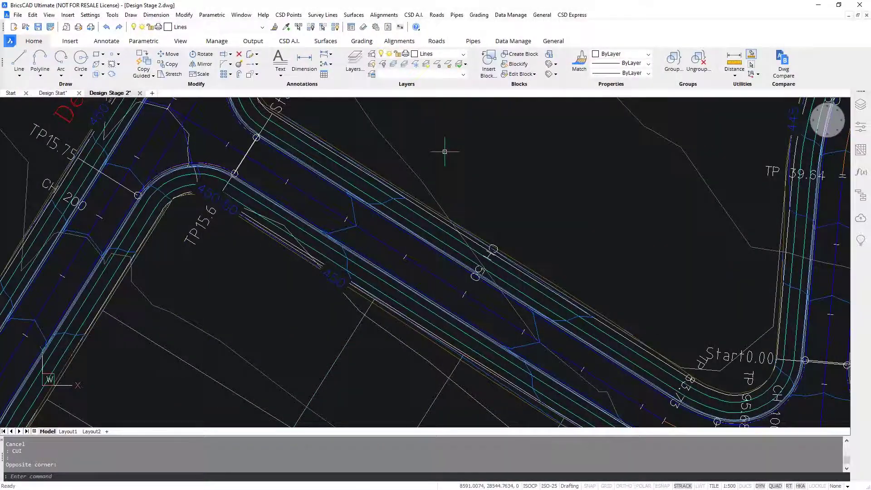
- Show the no-selection quad's CSD commands over an empty part of the Design Stage 2 drawing, check Multi Object Setout, and dismiss the quad
mouse_move(444, 151)
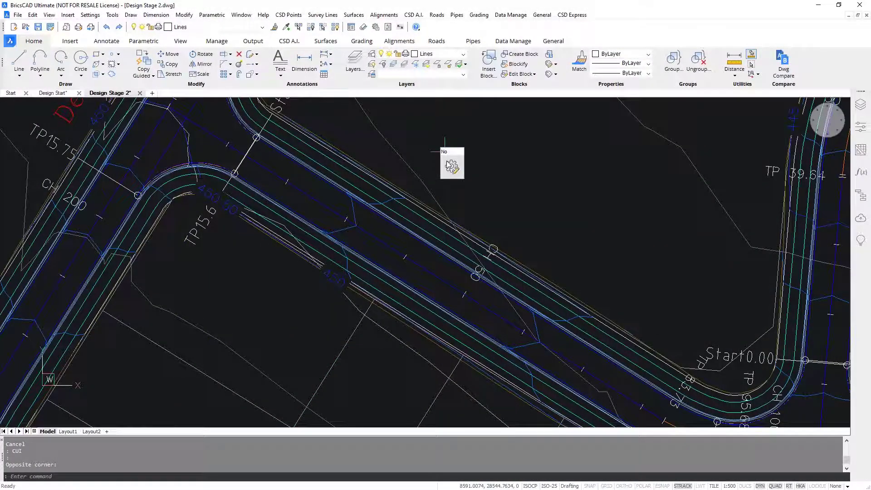
mouse_move(563, 184)
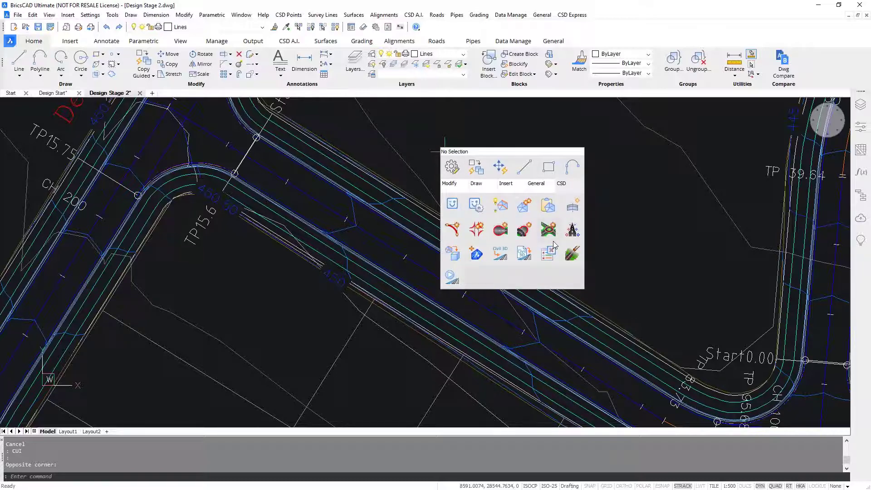
key(Escape)
key(Escape)
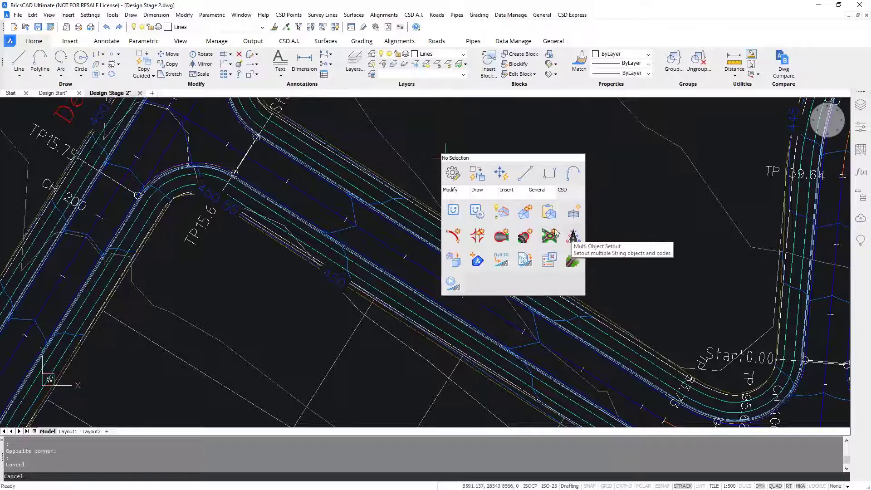
- Switch to the Design Start drawing and show the no-selection quad's CSD commands over an empty area
click(54, 93)
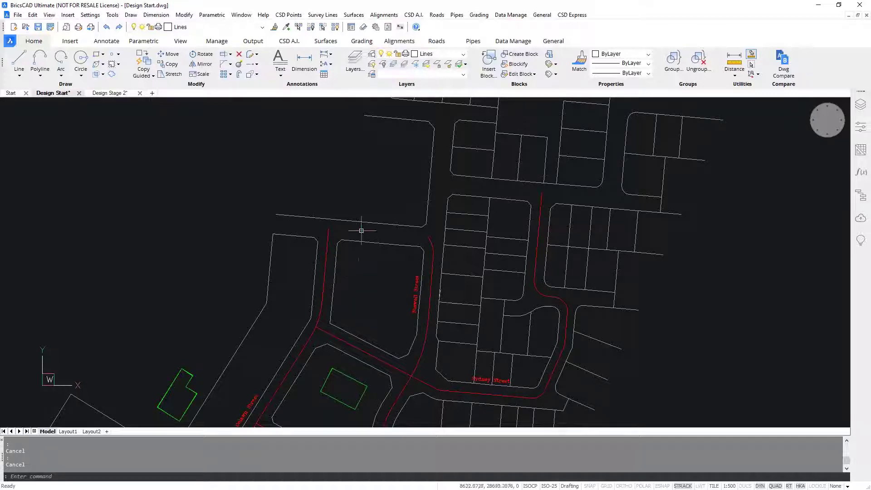
mouse_move(339, 183)
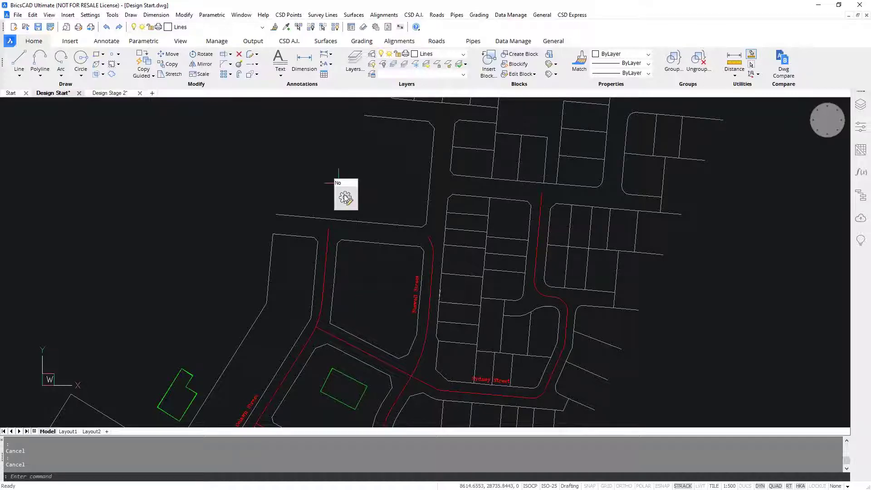
mouse_move(345, 197)
mouse_move(456, 215)
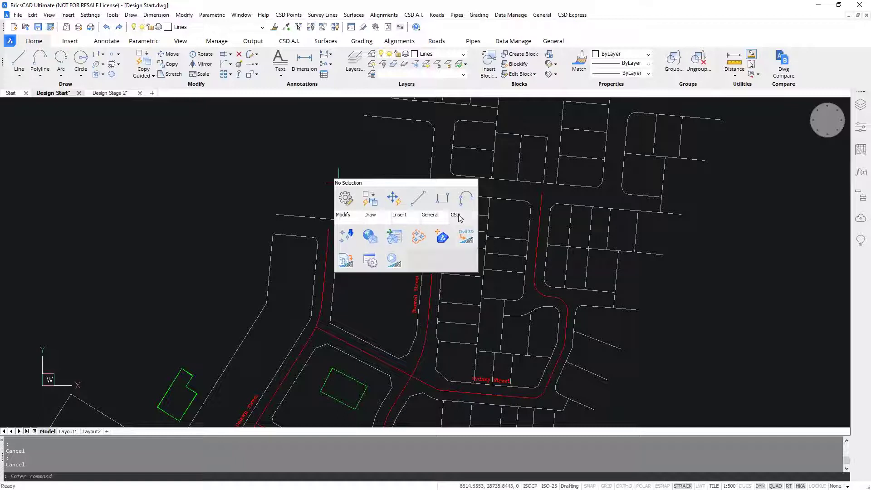